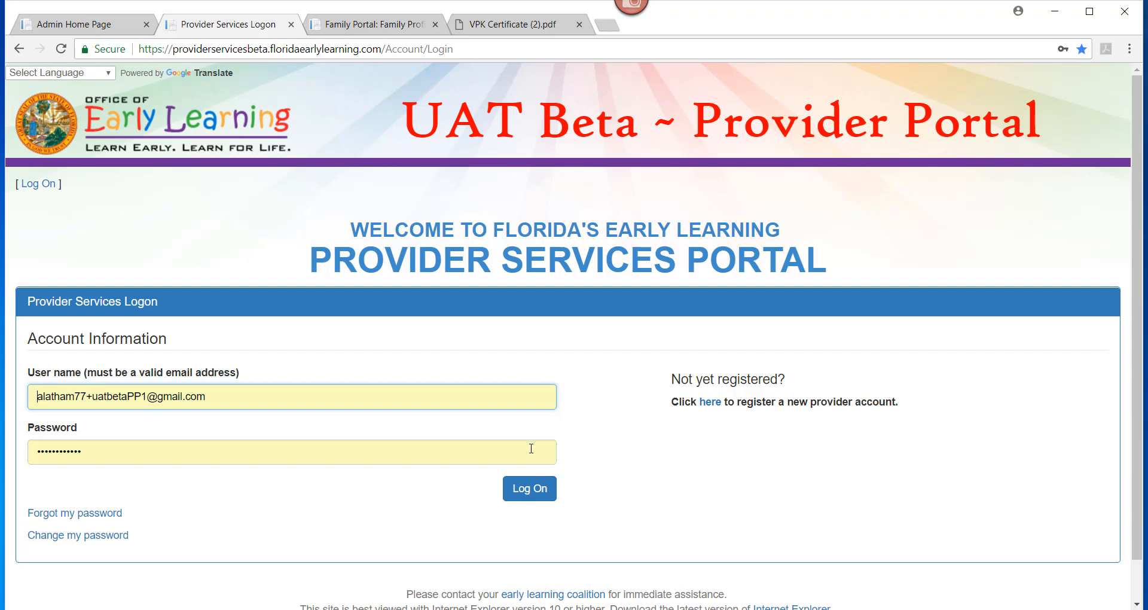
- Log on with the entered provider credentials to reach the 2018 - 2019 home dashboard
left_click(525, 498)
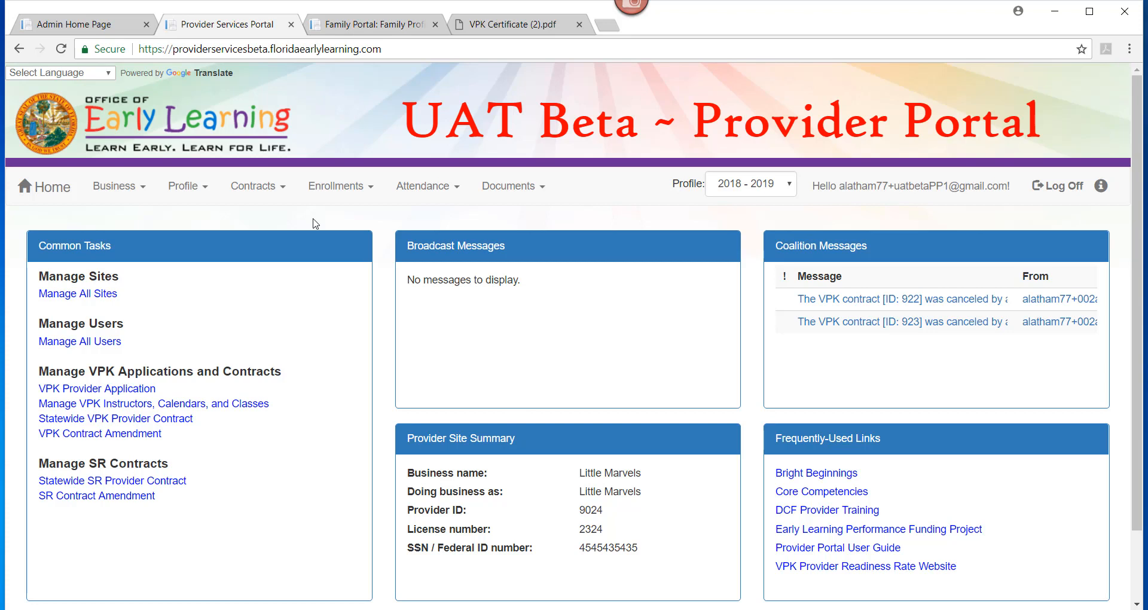
- Go to Enrollments > Manage VPK Enrollments > Request/Change Enrollment for Little Marvels
left_click(331, 195)
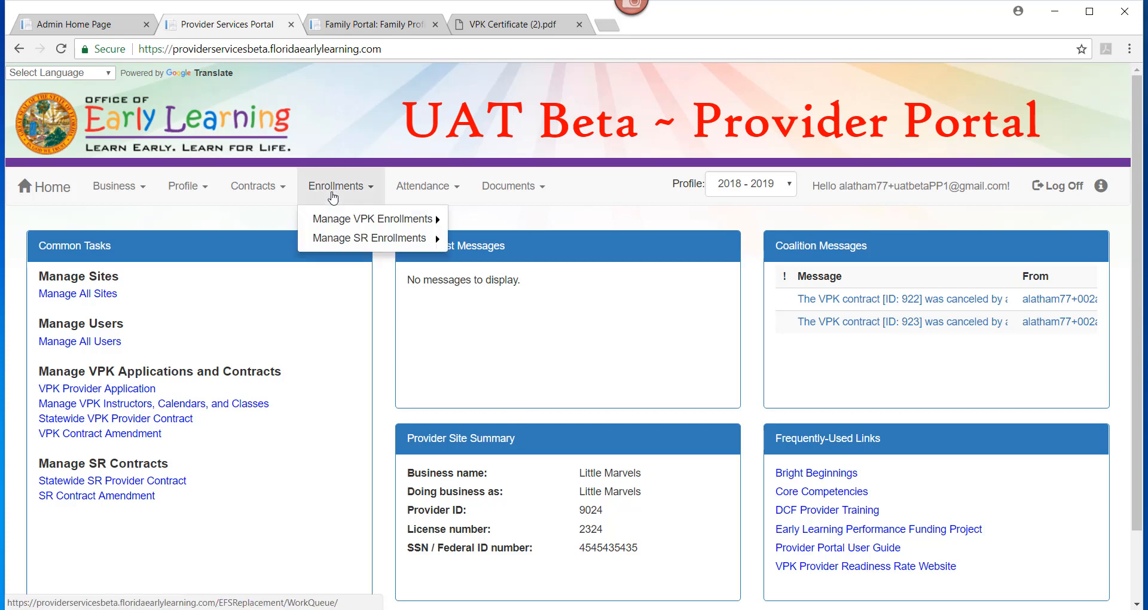
mouse_move(342, 224)
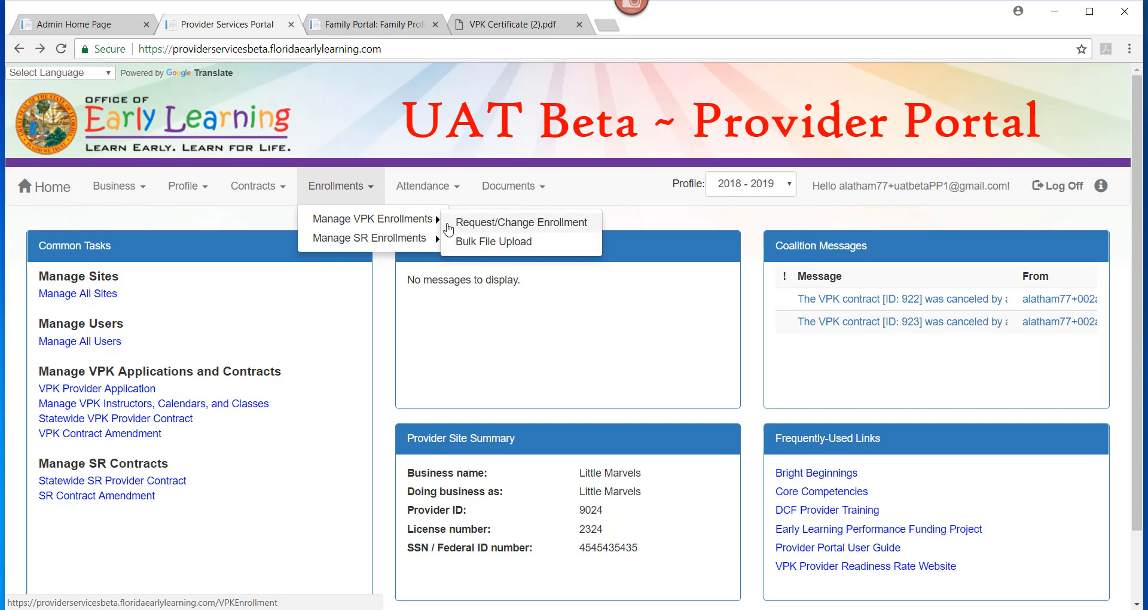
left_click(449, 229)
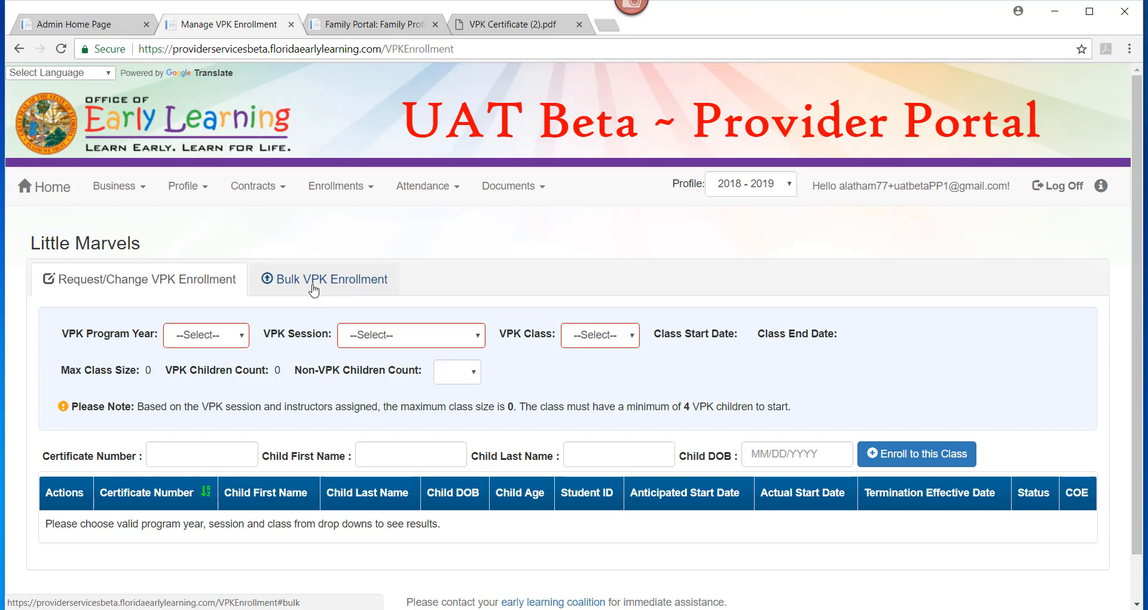
- Select program year 2017-2018, Summer (300 hours) session and class AS17 - Beach Bungelo
left_click(216, 338)
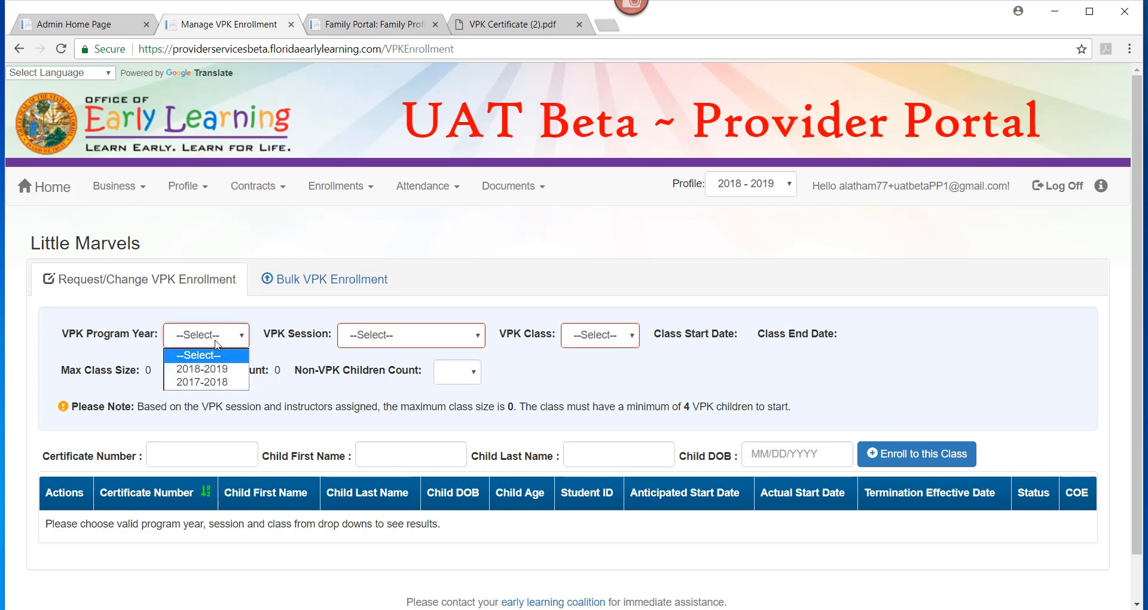
left_click(215, 383)
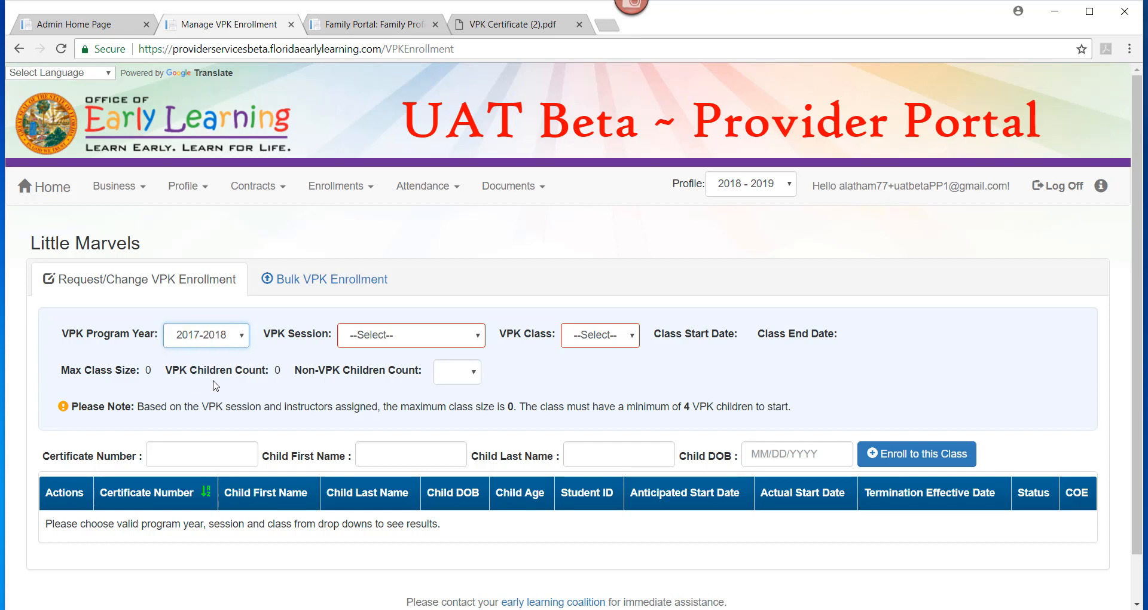
left_click(384, 343)
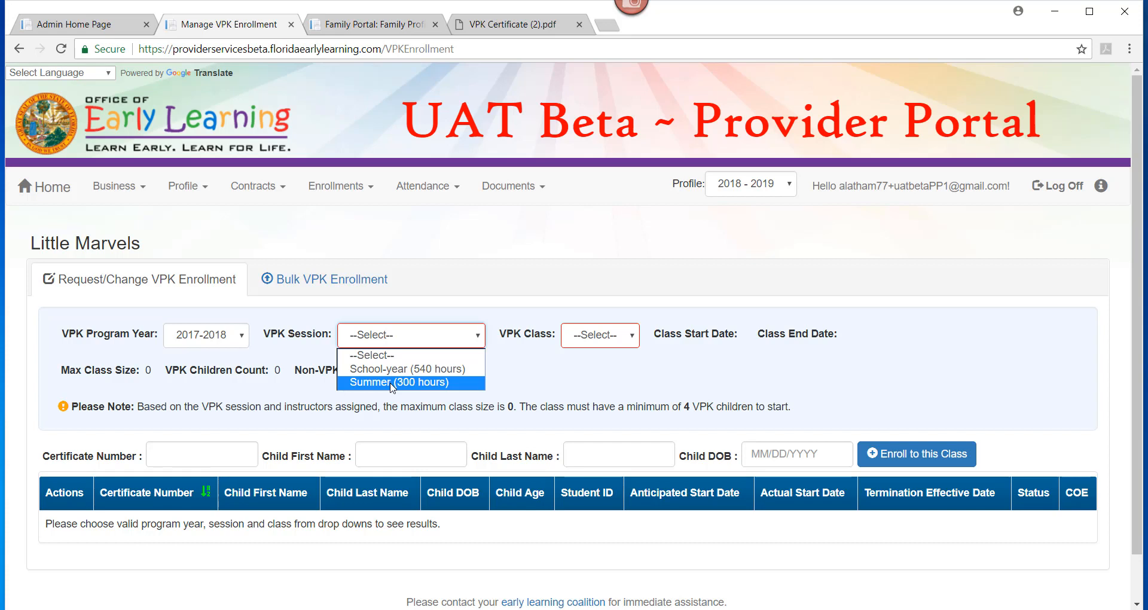
left_click(391, 382)
left_click(663, 337)
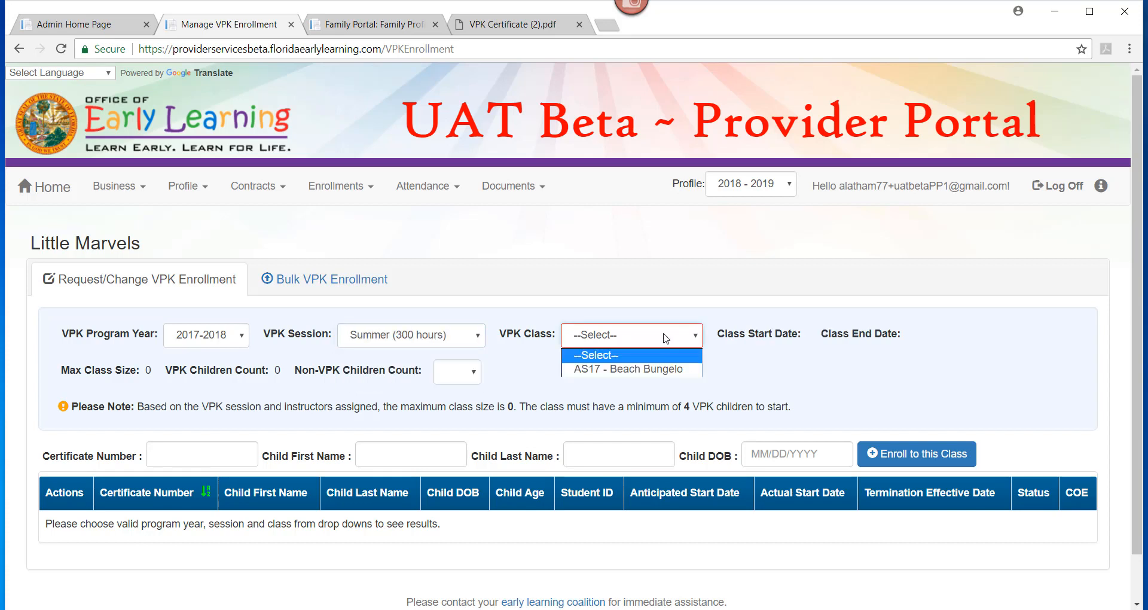
left_click(663, 369)
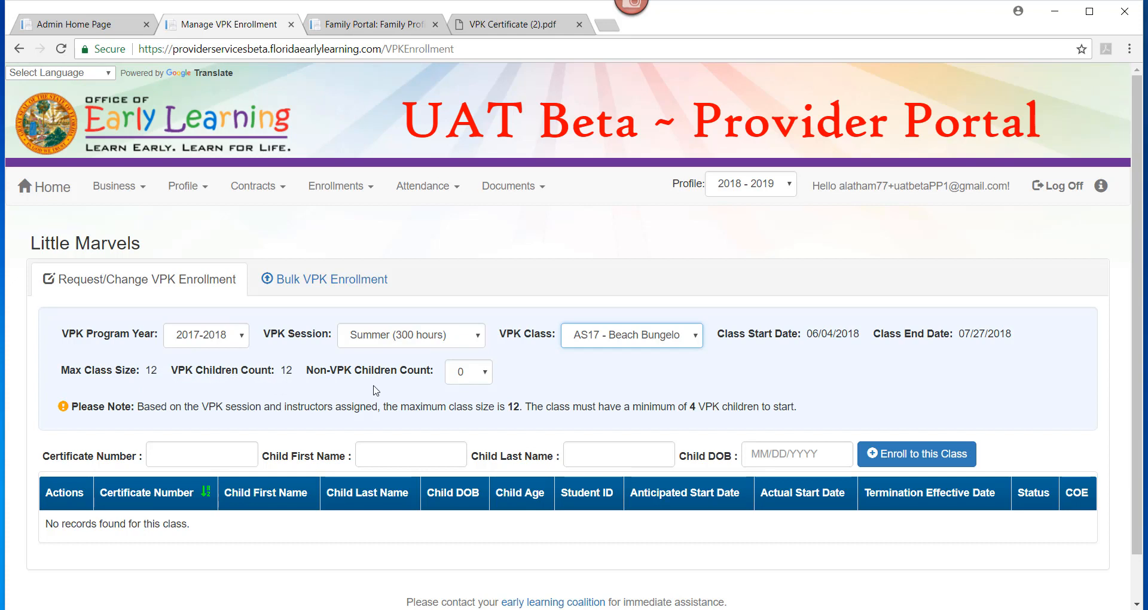
- Set the Non-VPK Children Count to 1
left_click(475, 378)
left_click(469, 403)
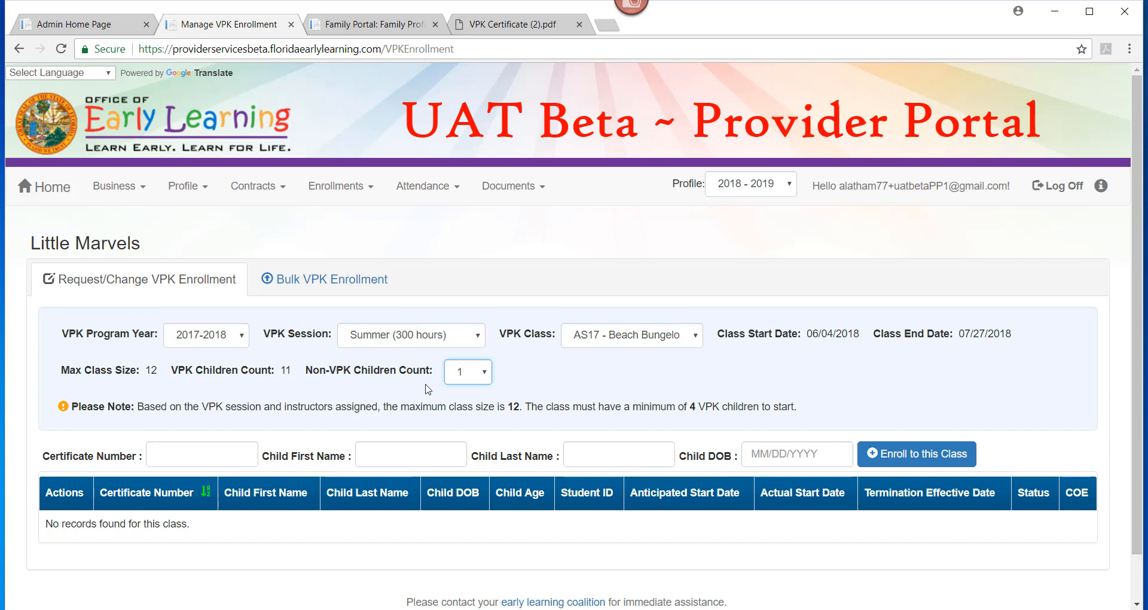
left_click(43, 441)
left_click(480, 33)
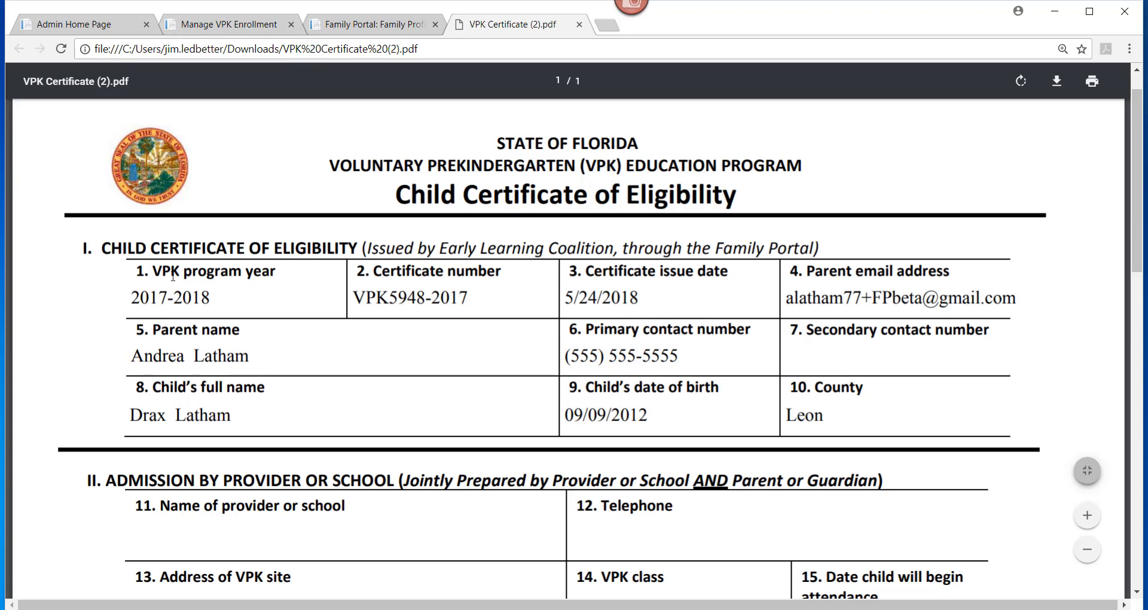
left_click(197, 27)
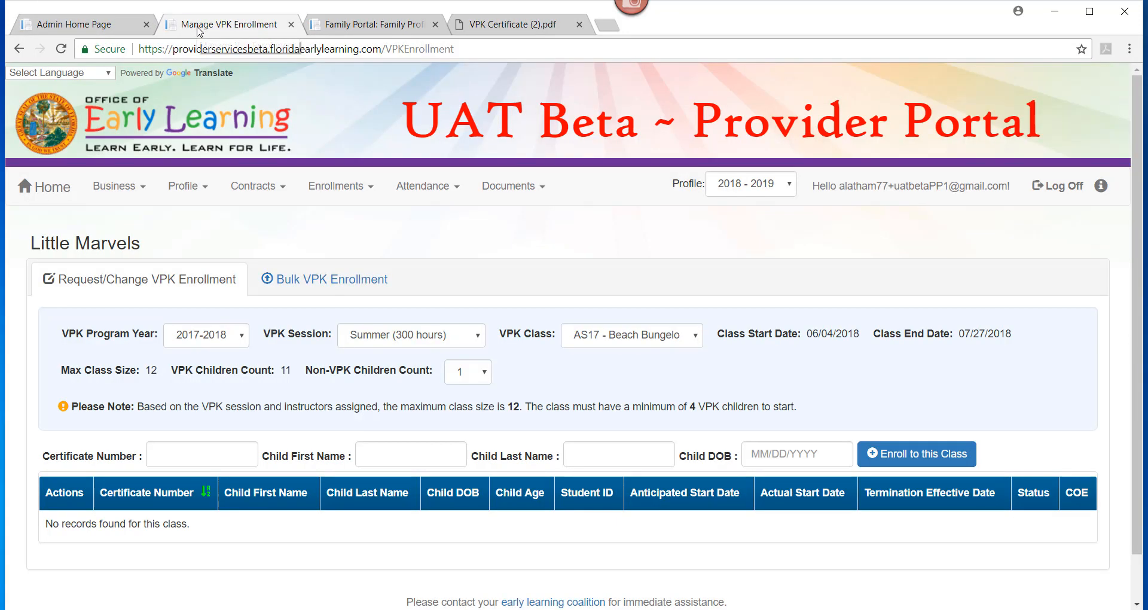
- Enter the first child's certificate number, first and last name and birth date, then request enrollment
left_click(169, 459)
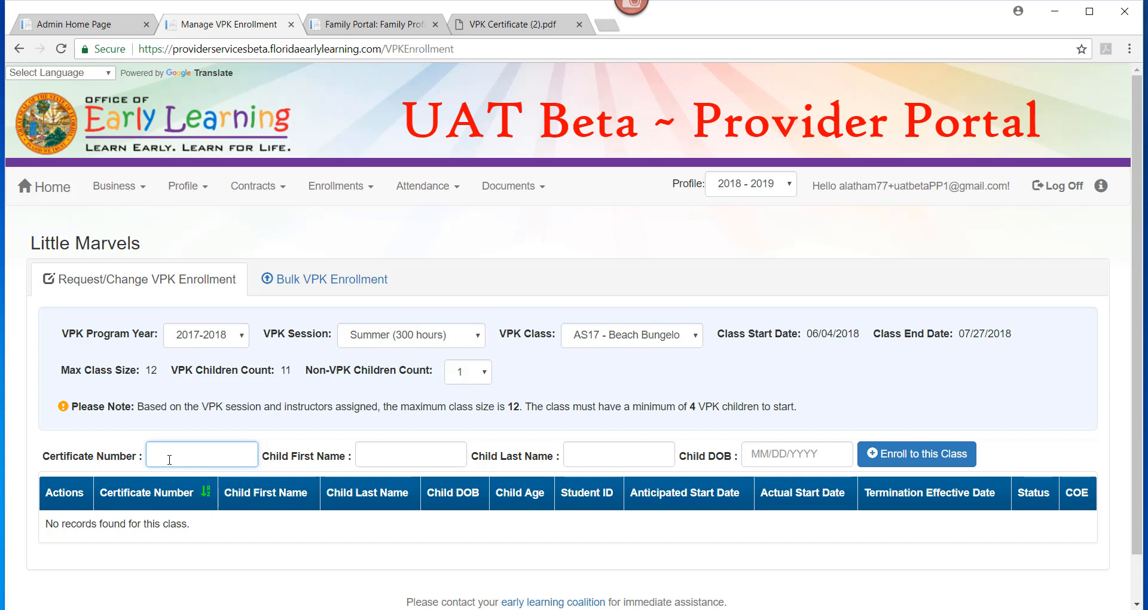
type("VPK598-20174")
left_click(375, 458)
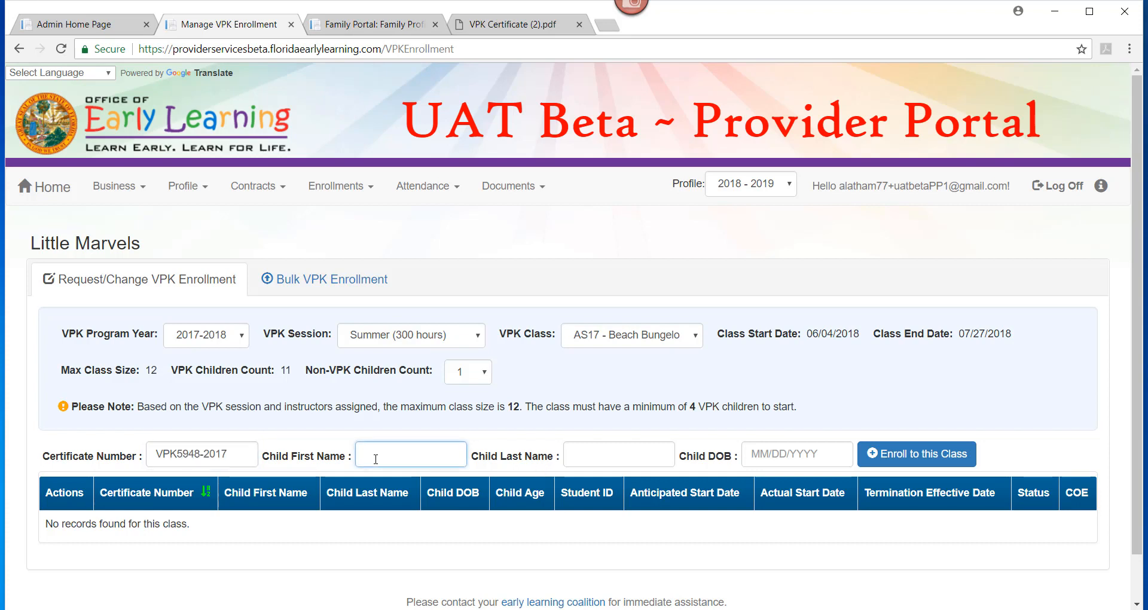
type("Drax")
key("Tab")
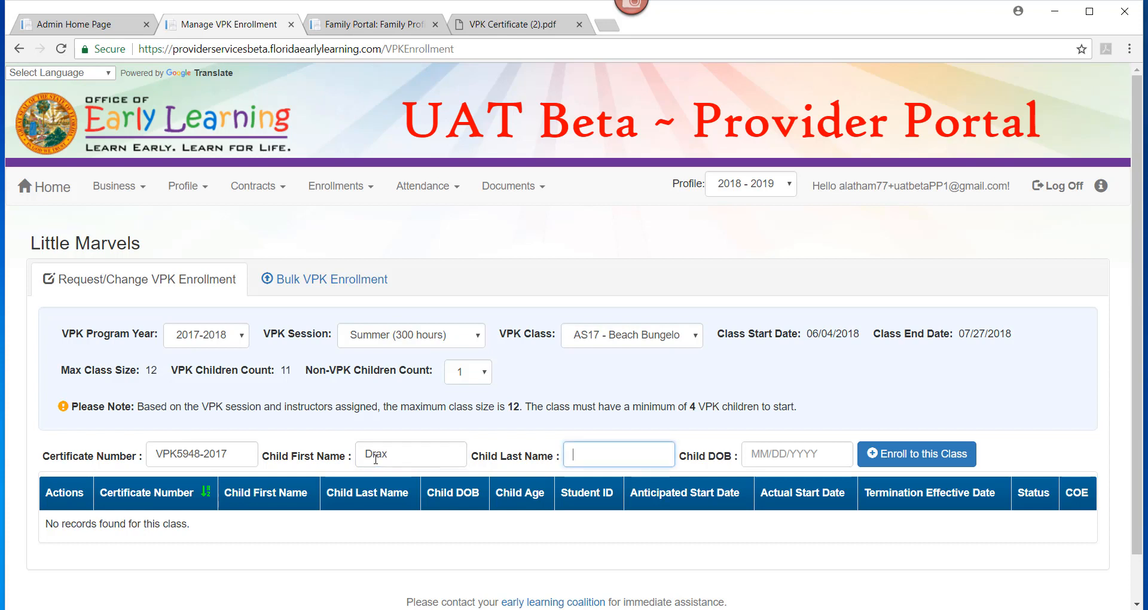
type("Latham")
key("Tab")
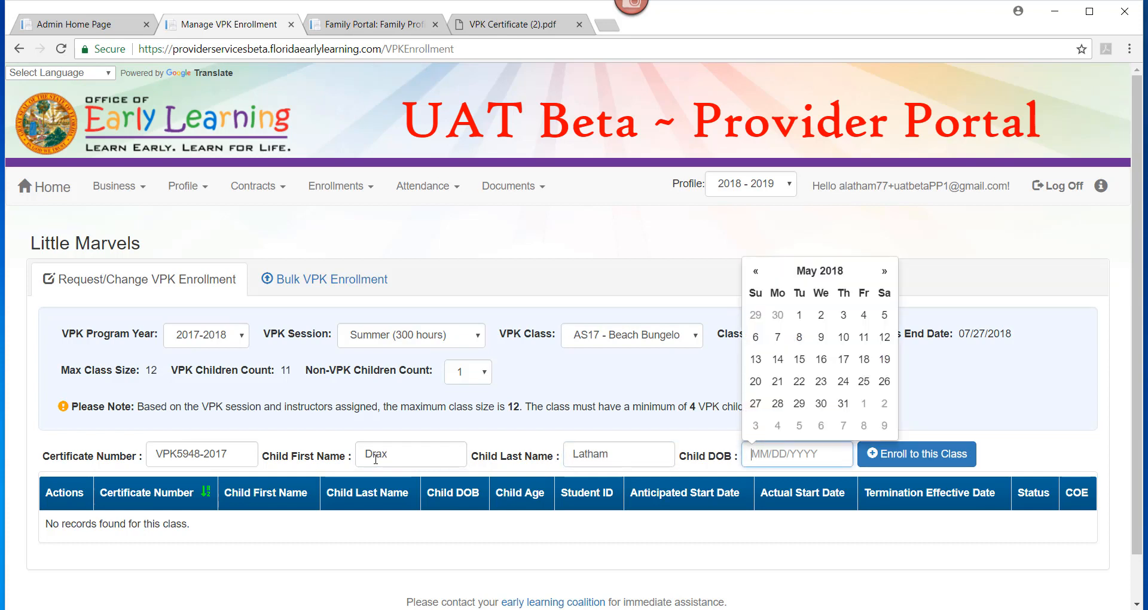
type("09/09/2012")
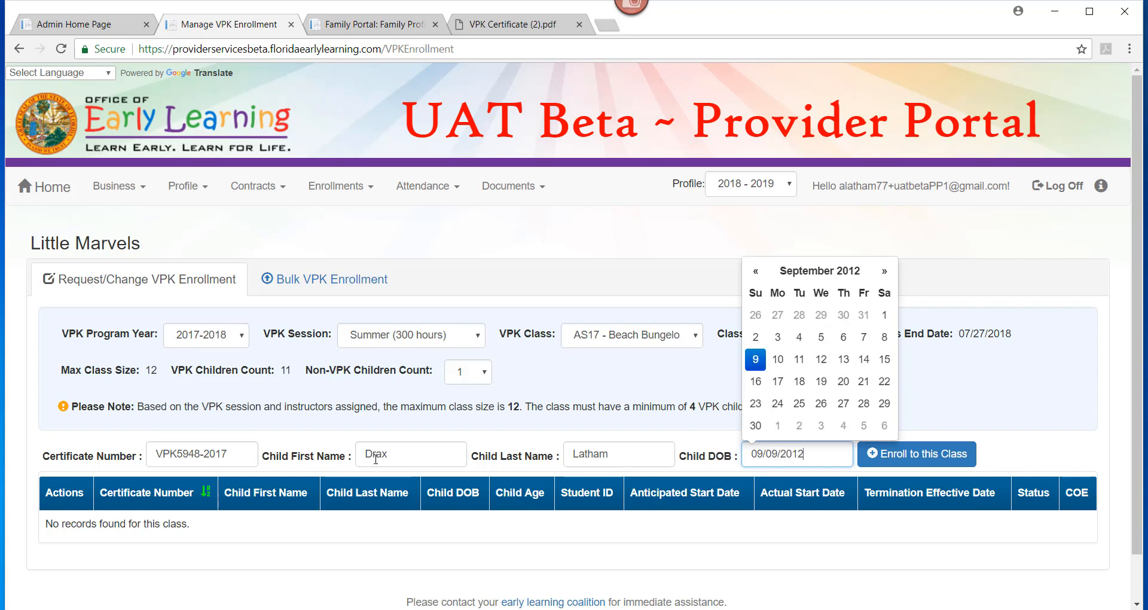
left_click(1046, 465)
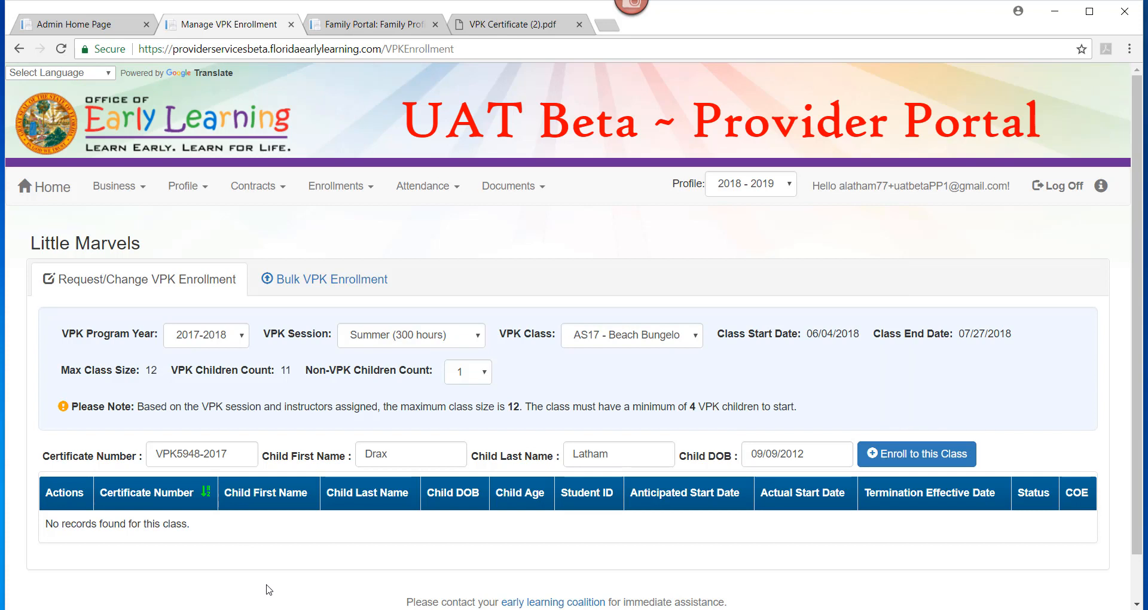
left_click(930, 458)
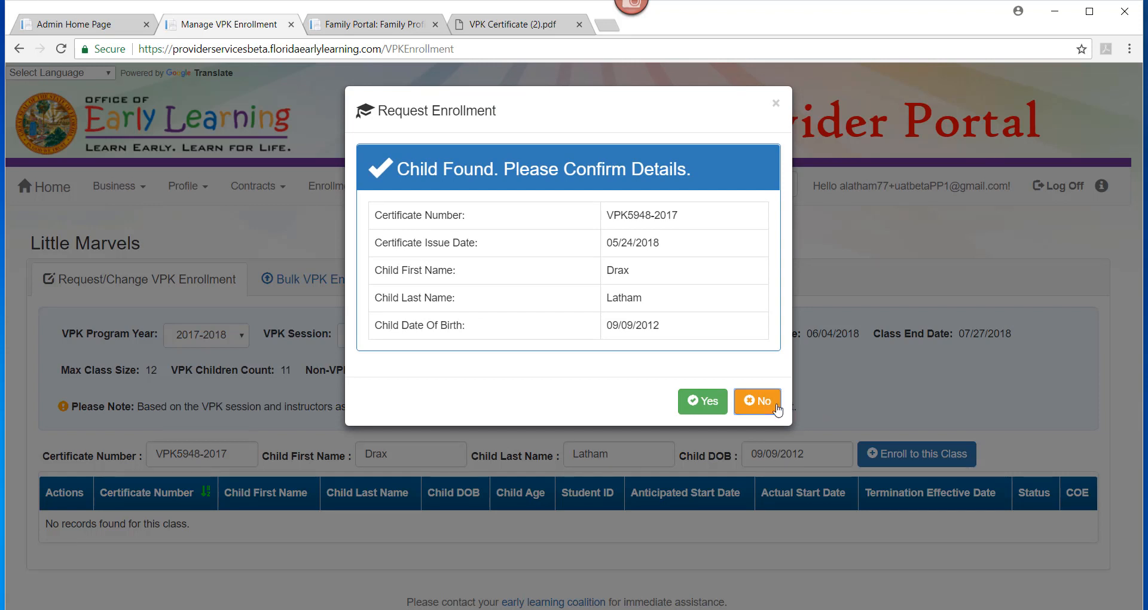
left_click(756, 401)
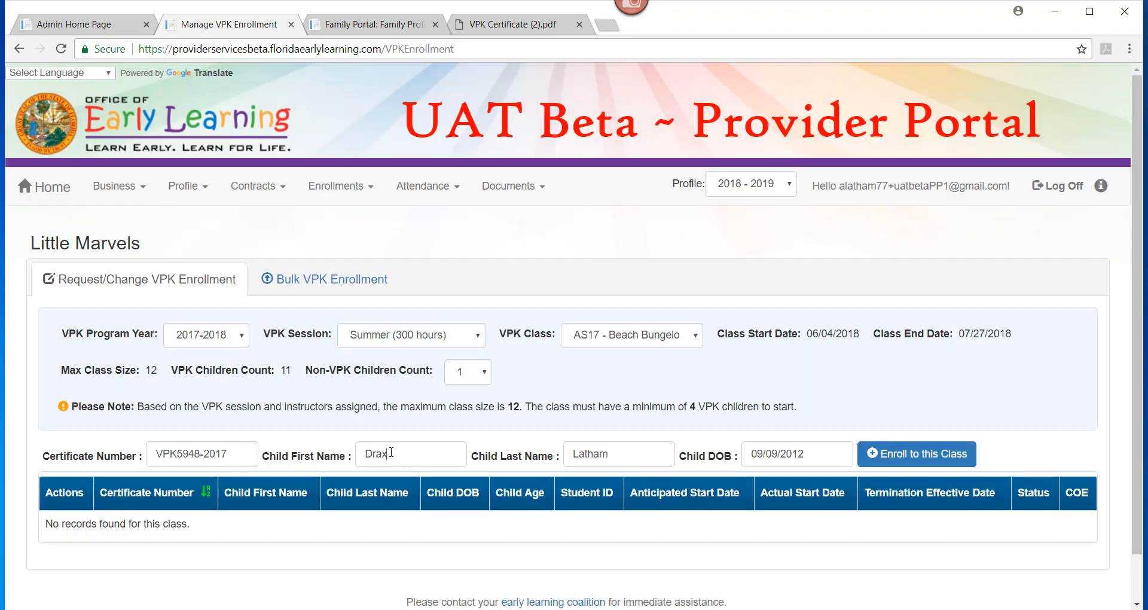
left_click_drag(391, 452, 330, 453)
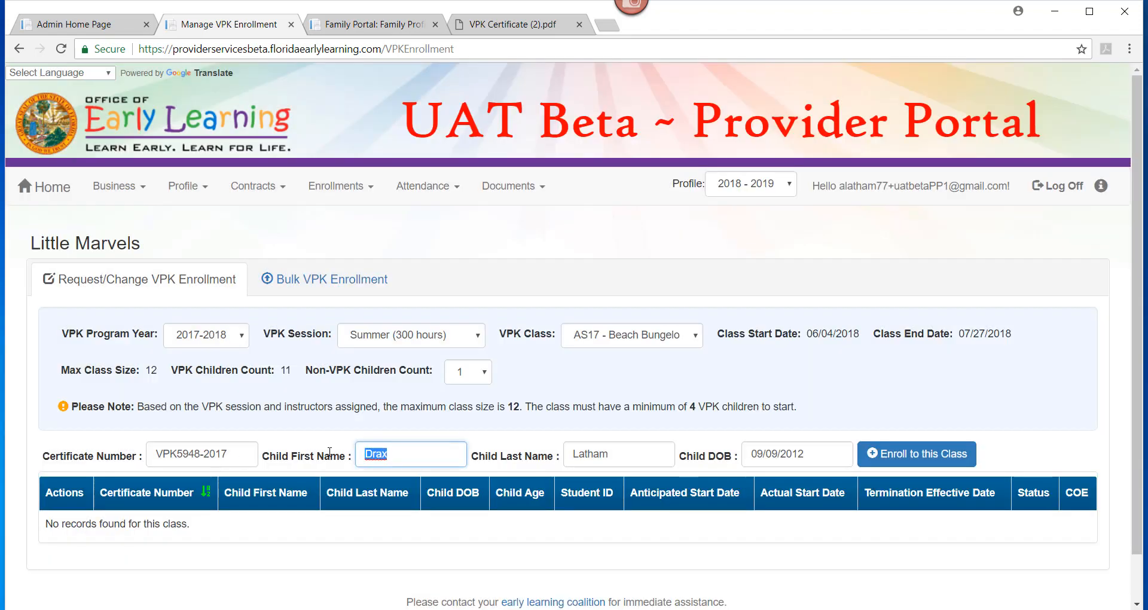
type("B")
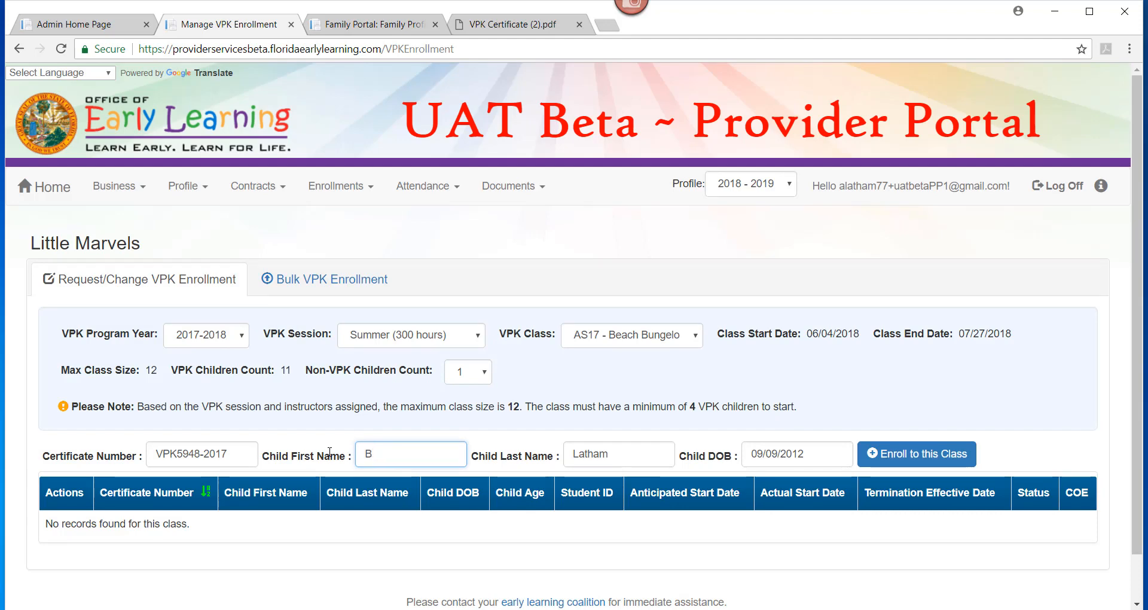
type("illy")
left_click(894, 461)
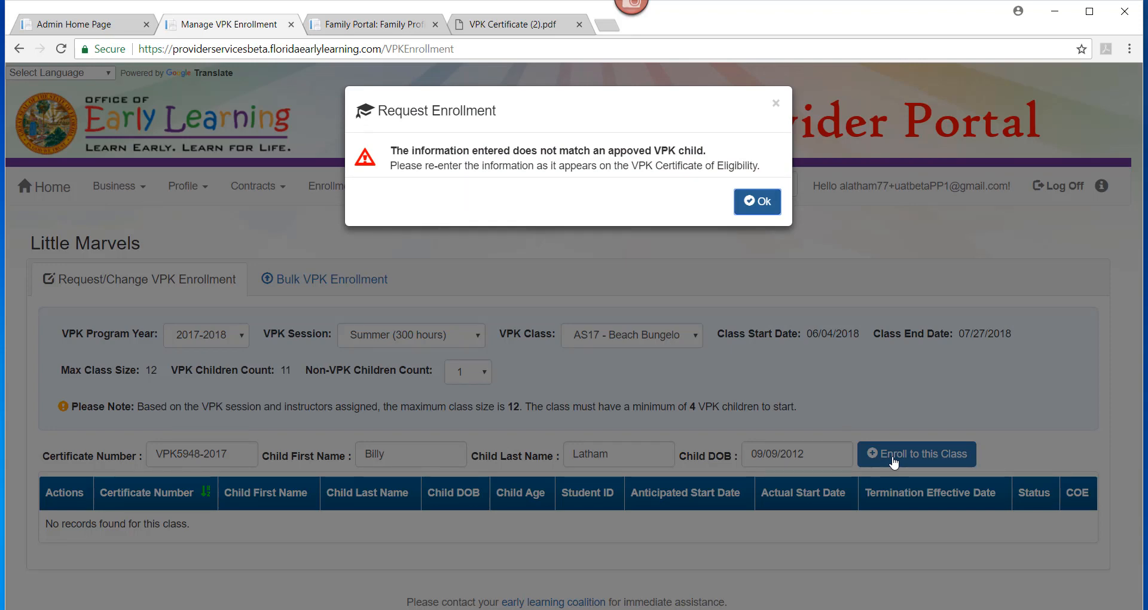
left_click(755, 203)
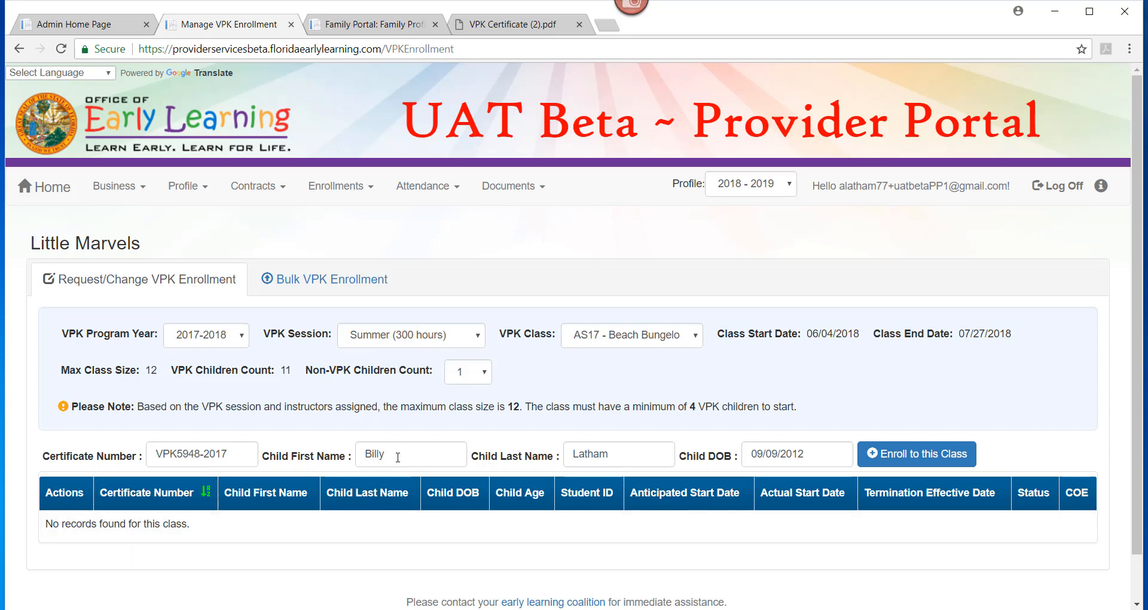
left_click_drag(397, 456, 341, 454)
type("Drax")
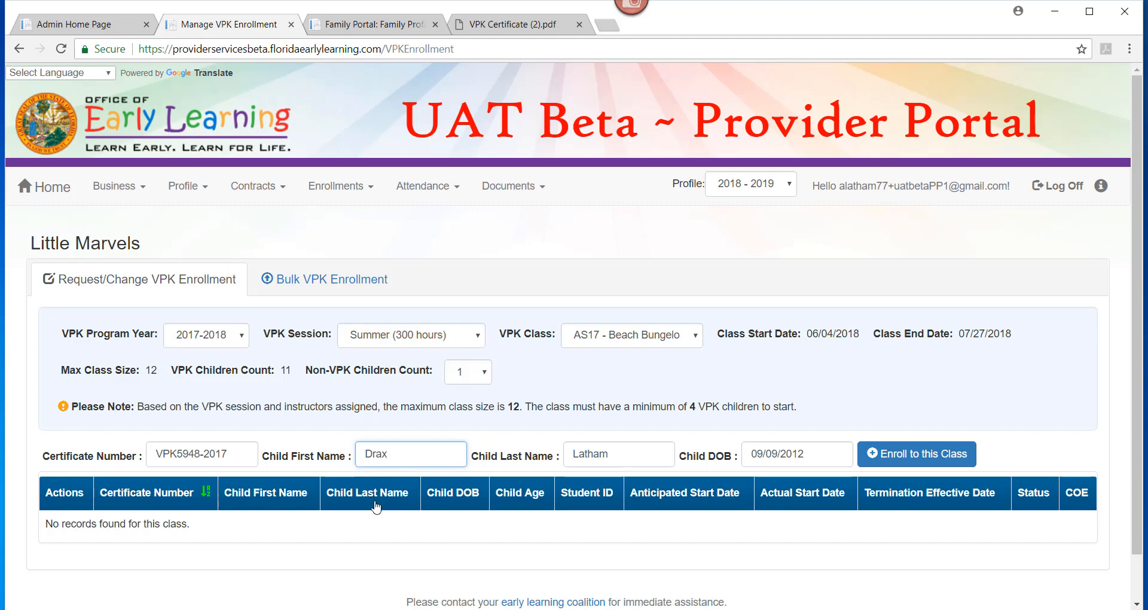
double_click(216, 454)
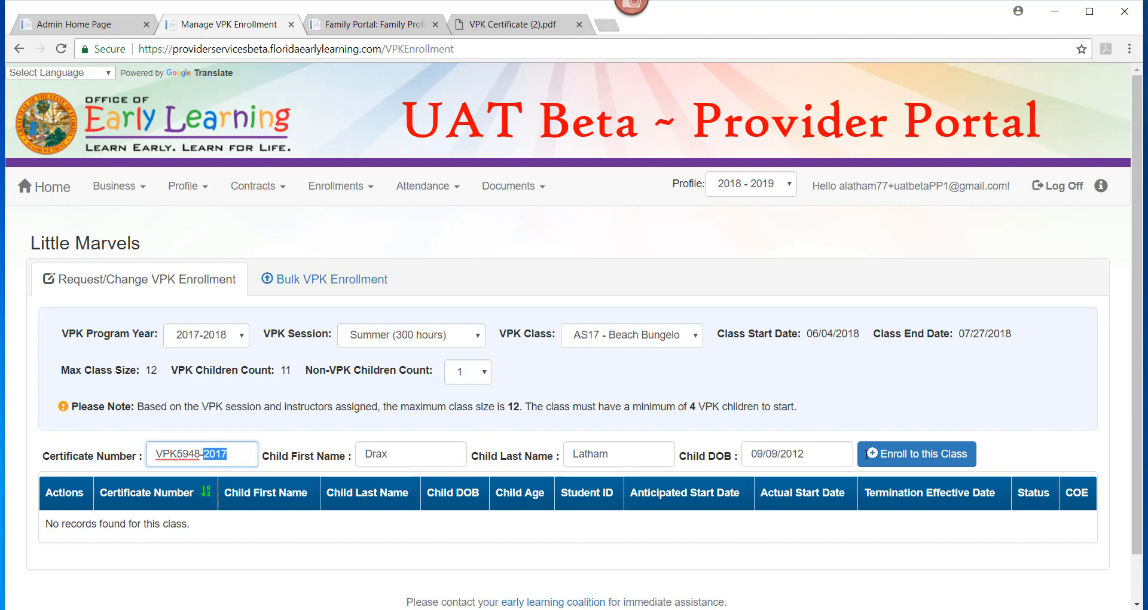
- Request enrollment again and confirm the found child's certificate details with Yes
left_click(902, 455)
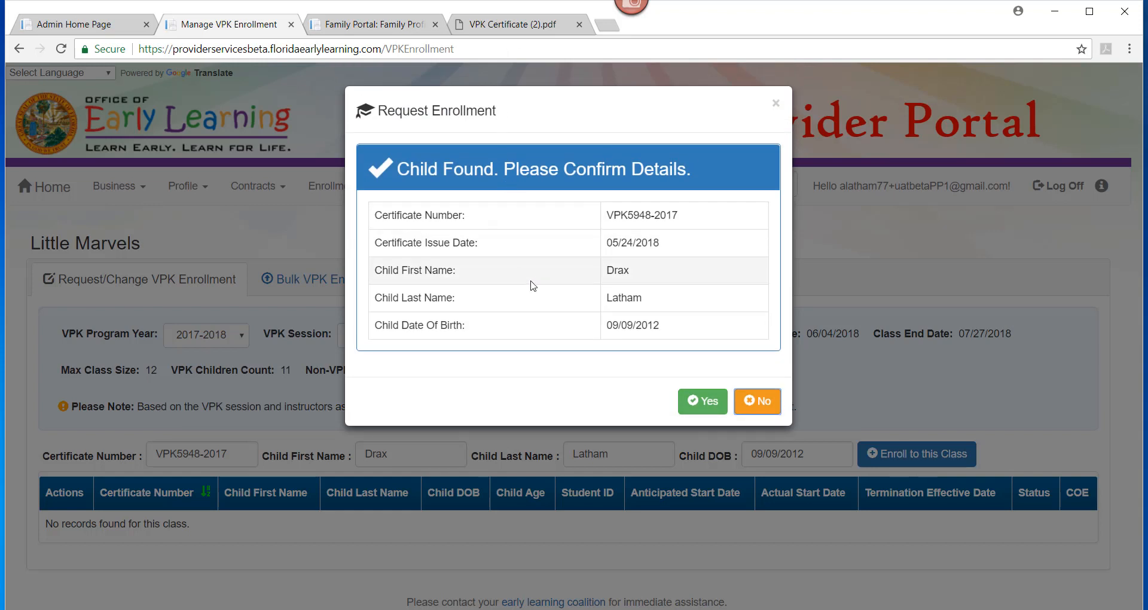
left_click(710, 412)
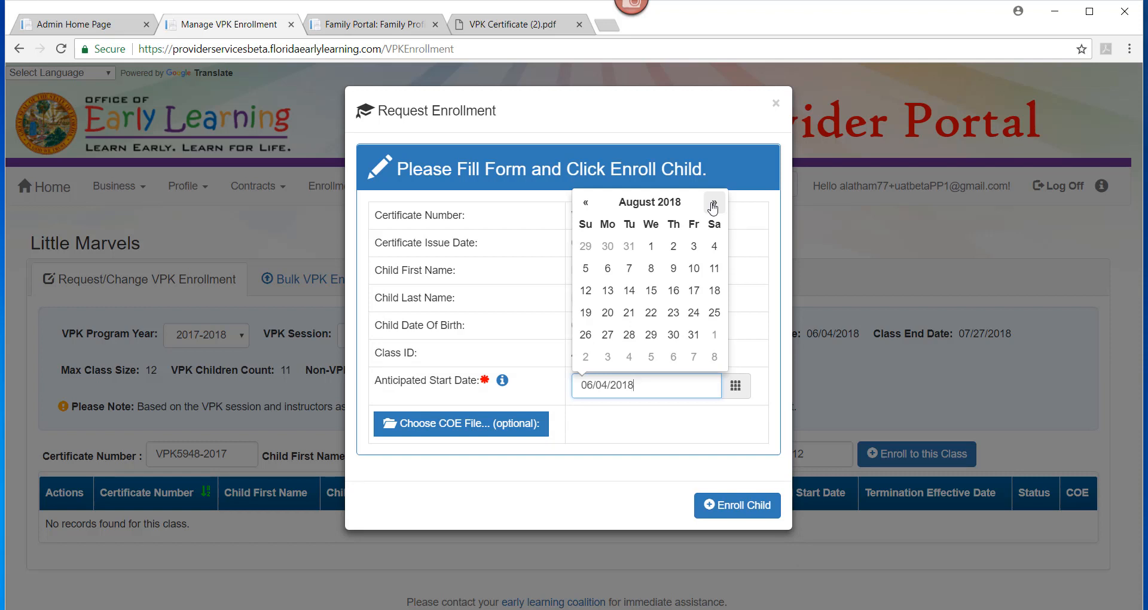
- After trying 08/01/2018 and 05/01/2018, set the anticipated start date to 06/04/2018 and enroll the child
left_click(650, 246)
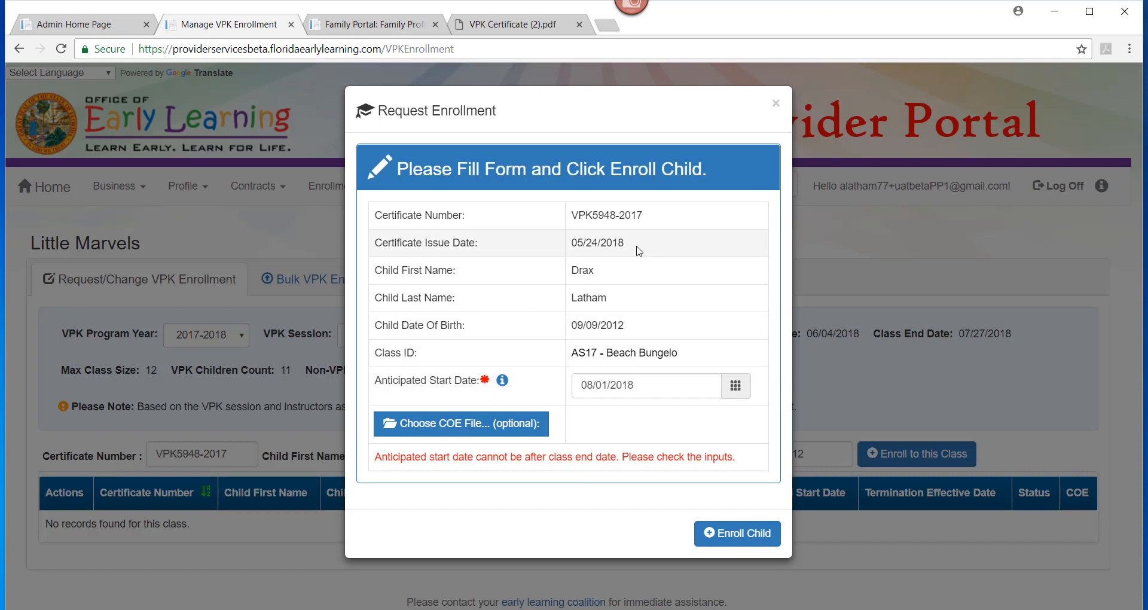
left_click(645, 386)
left_click(585, 203)
left_click(586, 202)
left_click(585, 202)
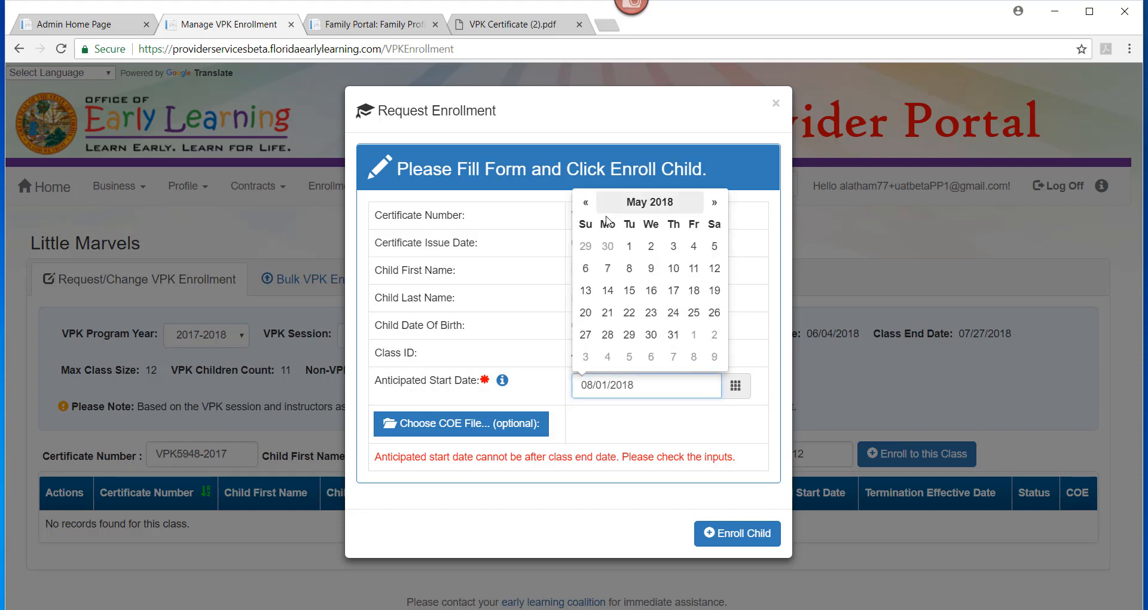
left_click(630, 251)
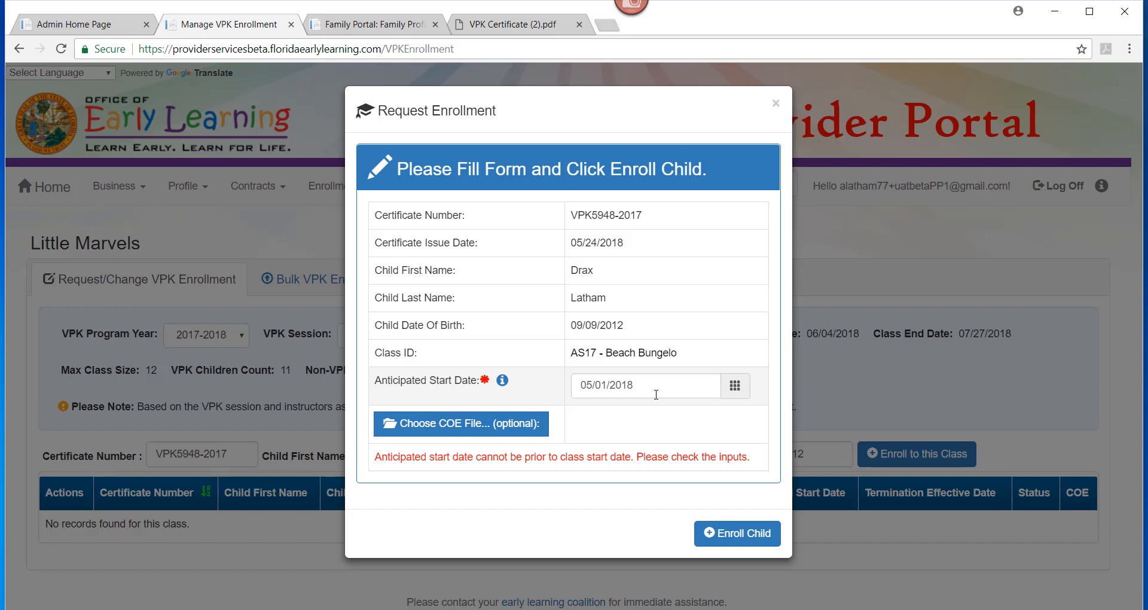
left_click(704, 387)
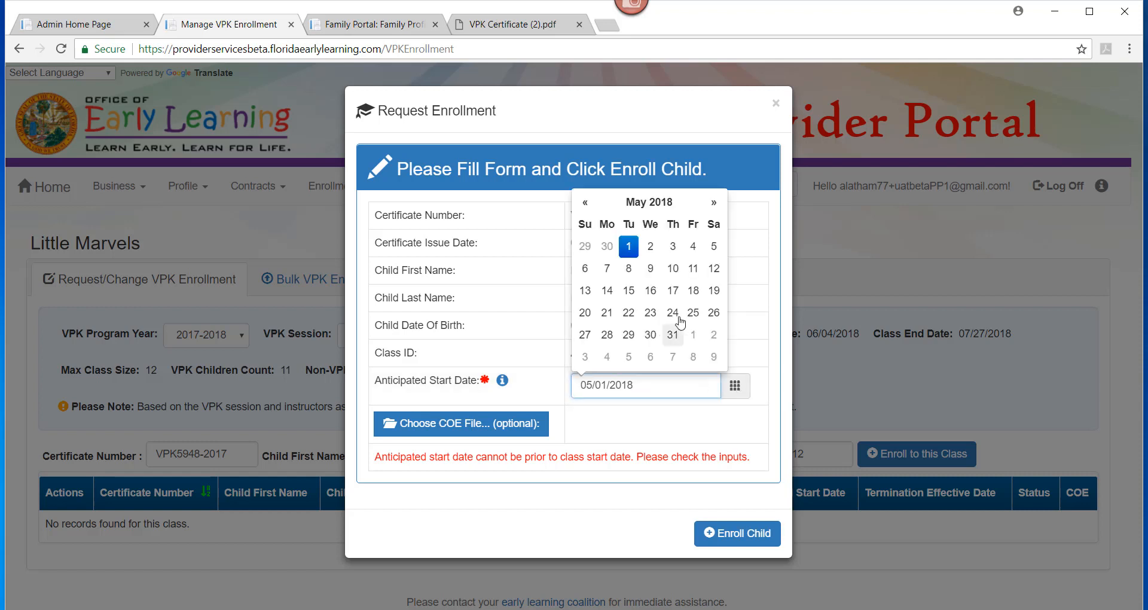
left_click(713, 202)
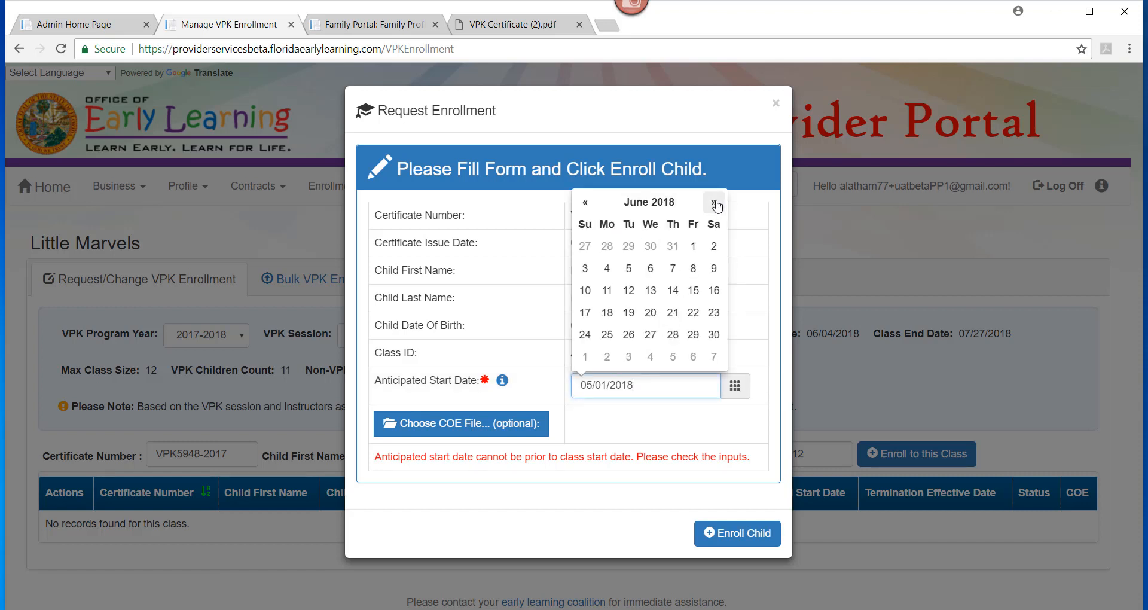
left_click(608, 270)
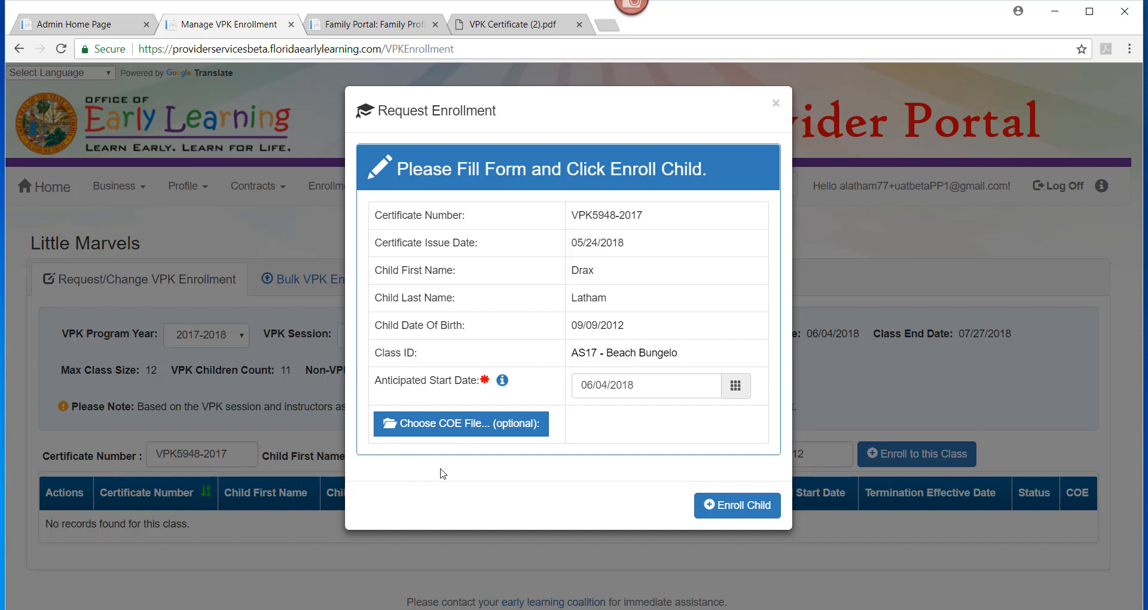
left_click(712, 504)
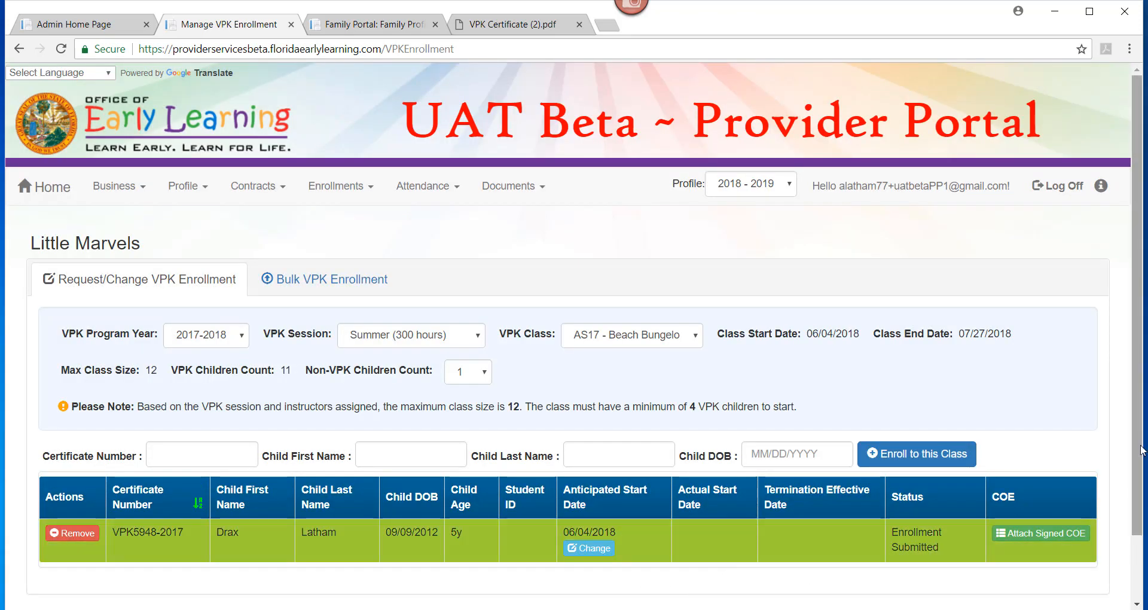
- Change the enrolled child's anticipated start date to 06/05/2018 and save
scroll(1142, 450, "down", 1)
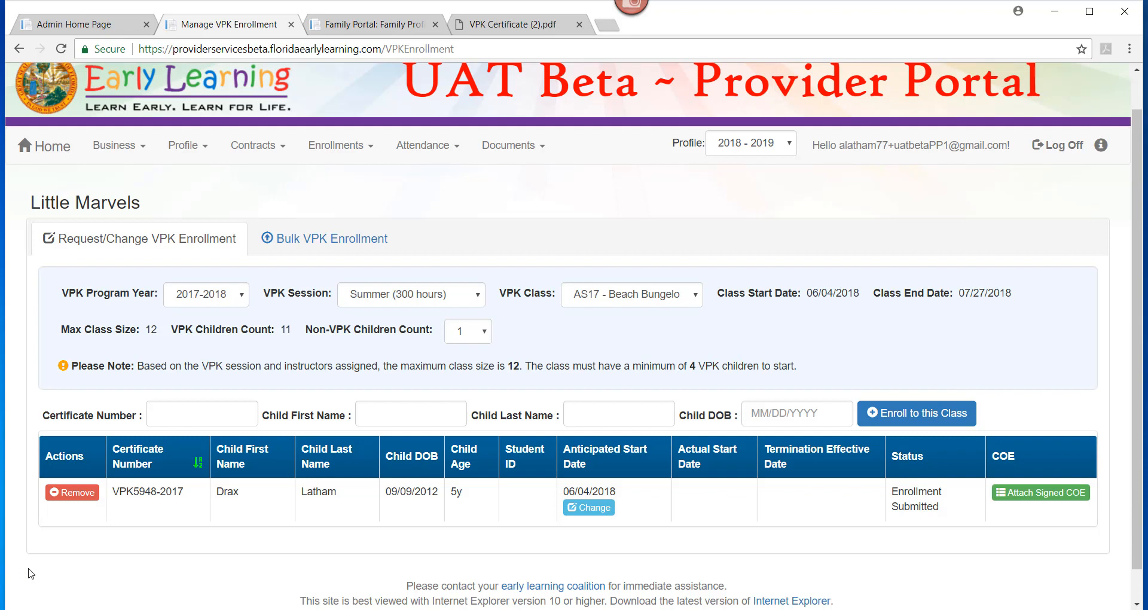
left_click(593, 513)
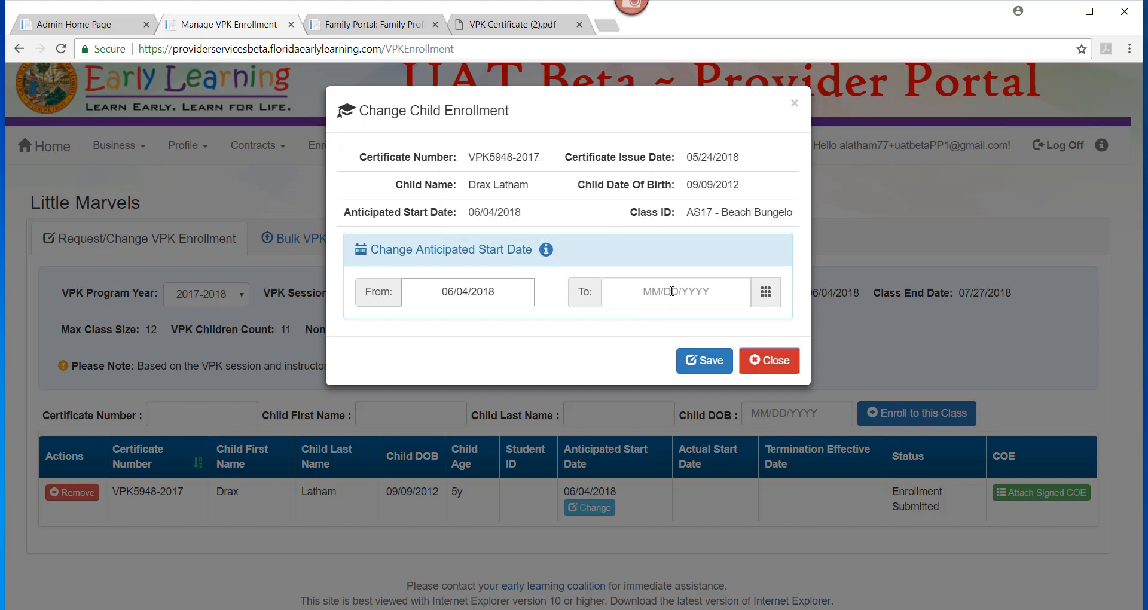
mouse_move(546, 251)
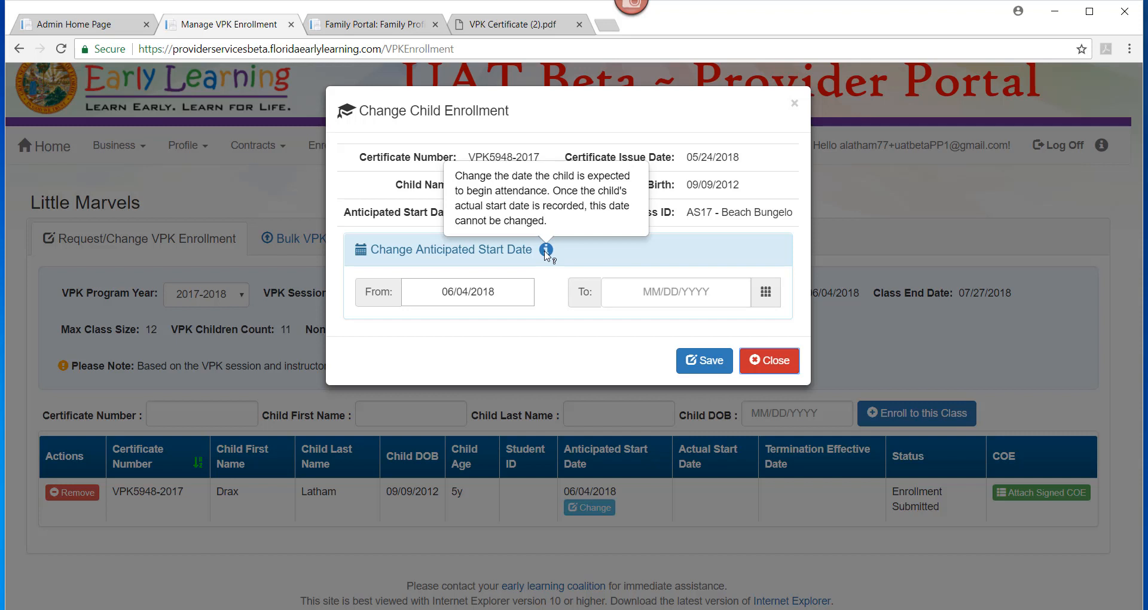
left_click(666, 297)
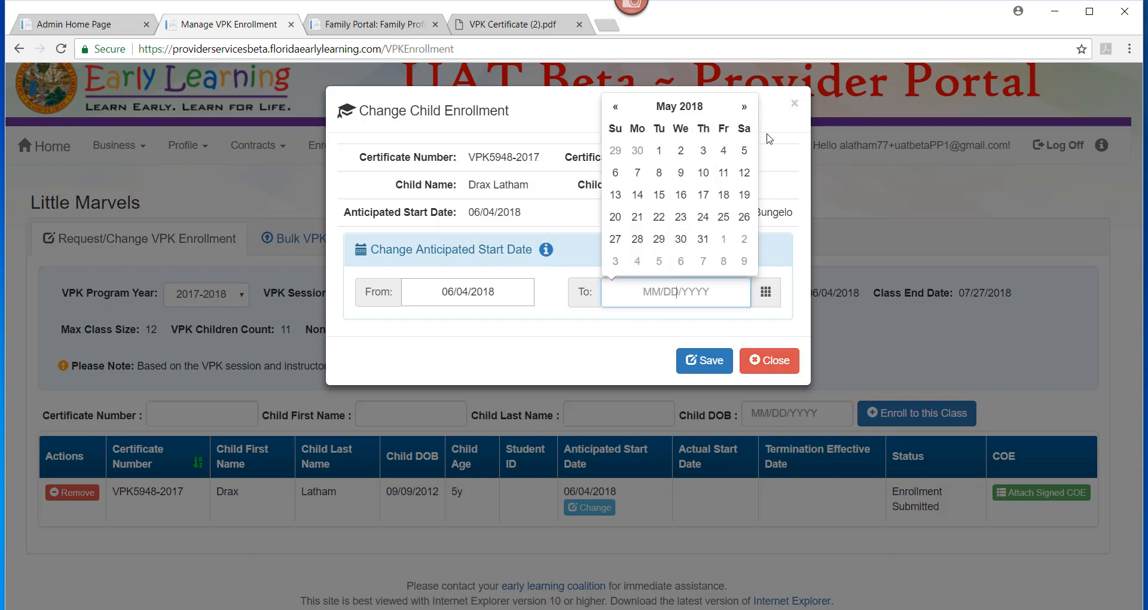
left_click(744, 108)
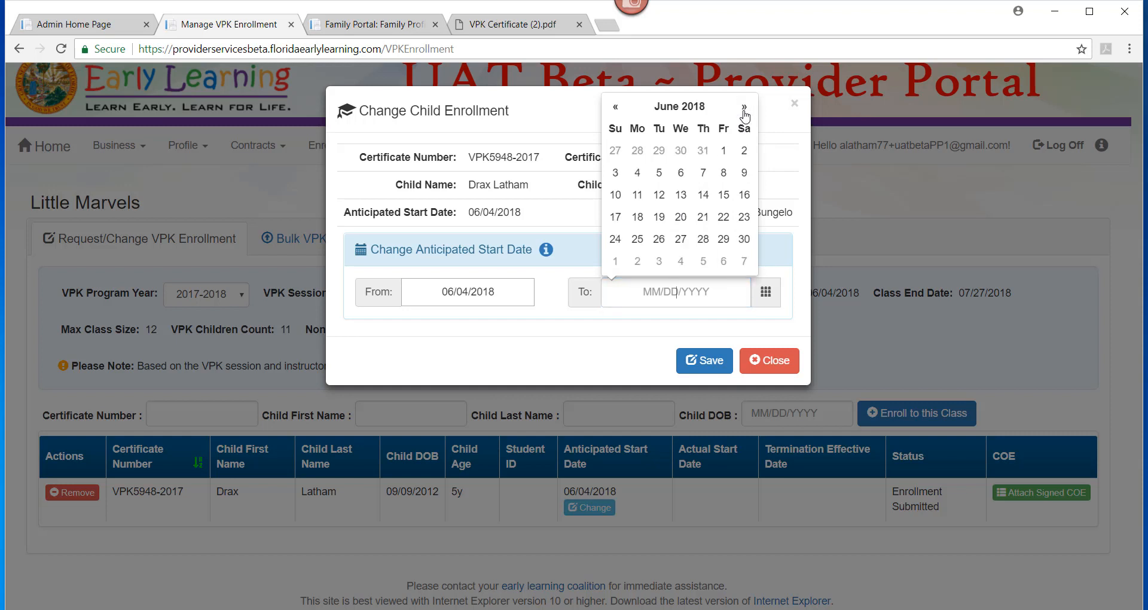
left_click(660, 173)
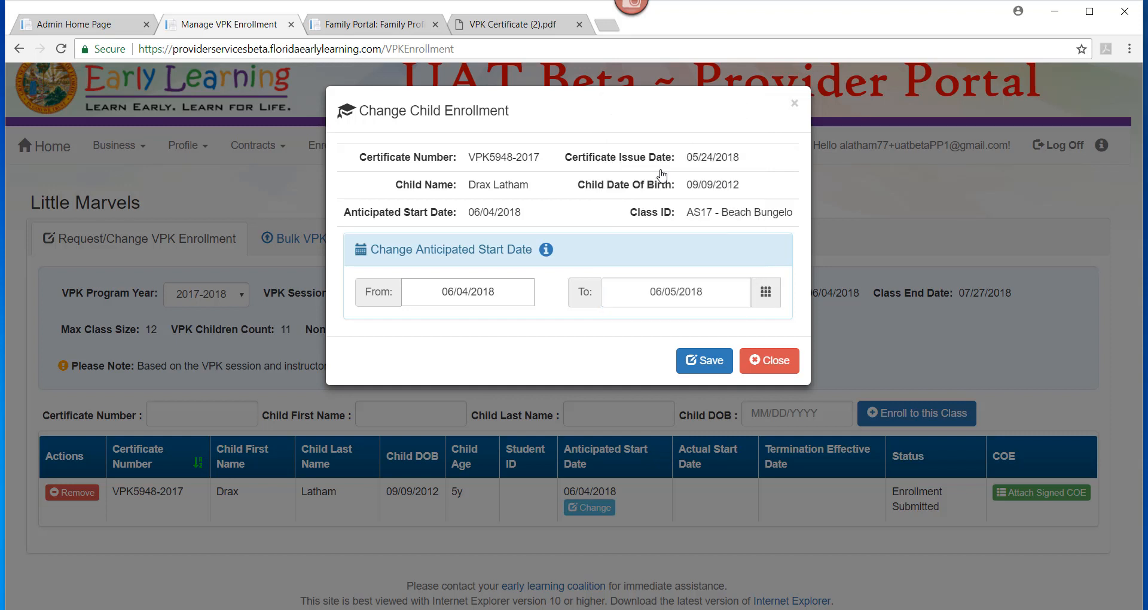
left_click(705, 361)
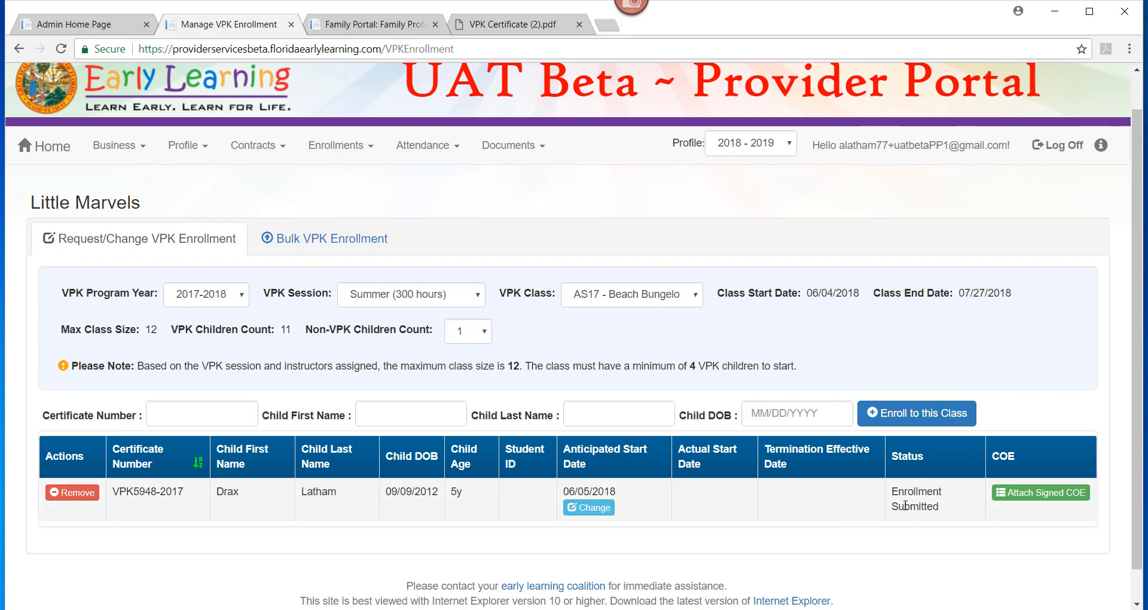
left_click(71, 492)
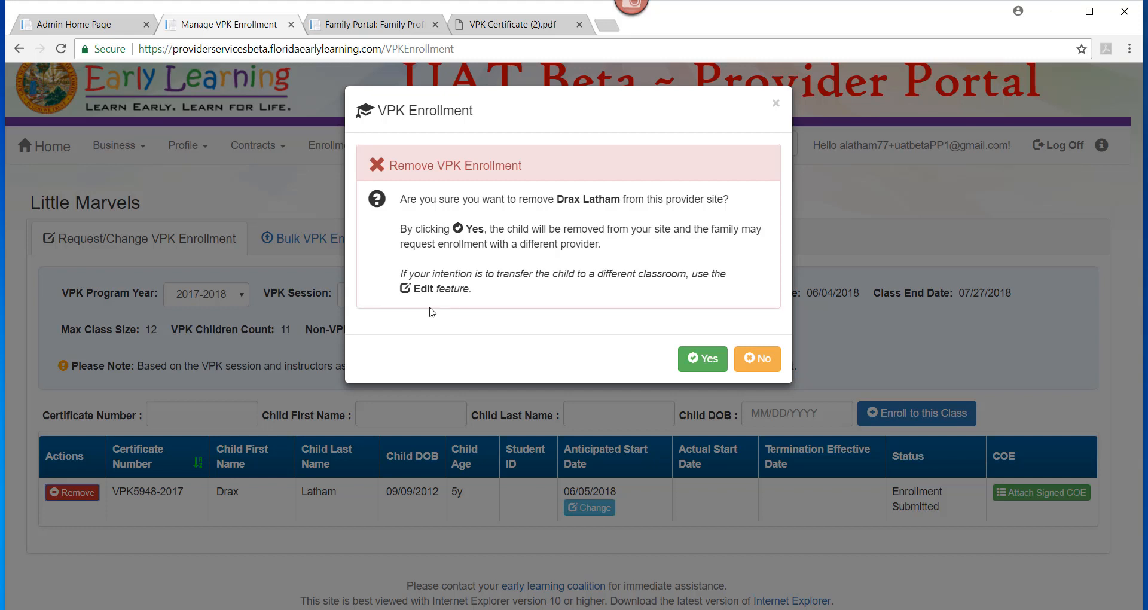
left_click(755, 362)
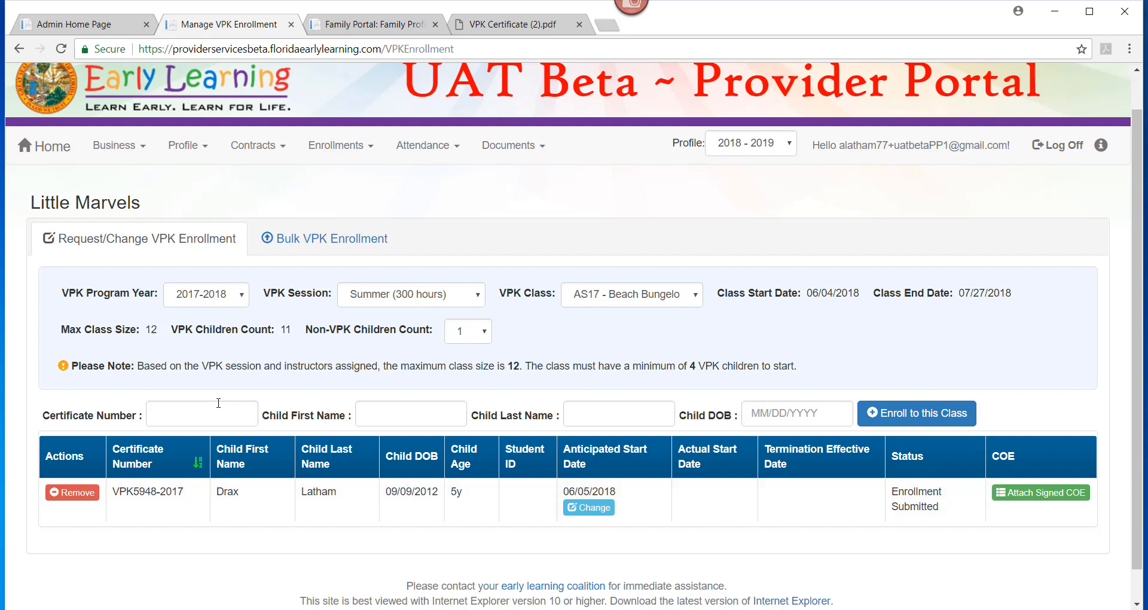
- Enter the second child's certificate number, first and last name and birth date, then request enrollment
left_click(200, 411)
type("VPK")
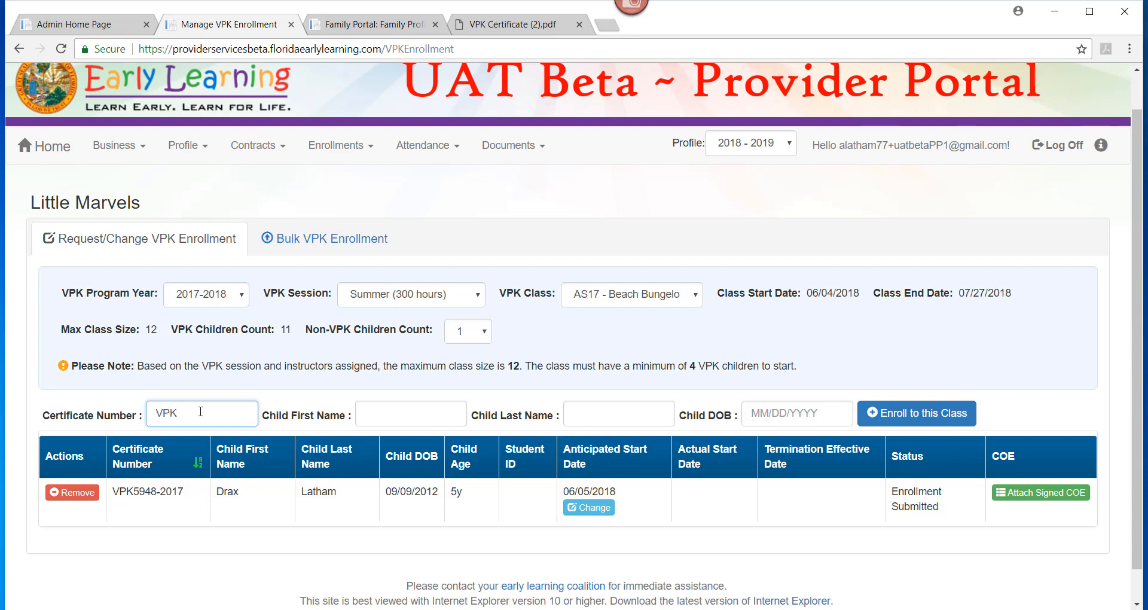
type("5946-2017")
key("Tab")
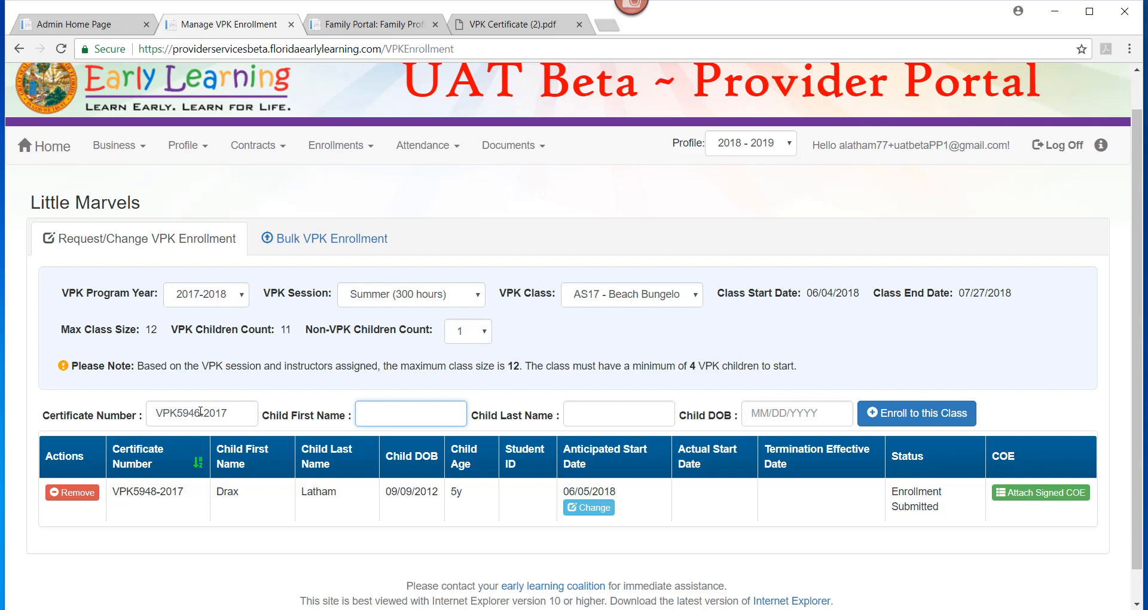
type("Gamora")
key("Tab")
type("Latham")
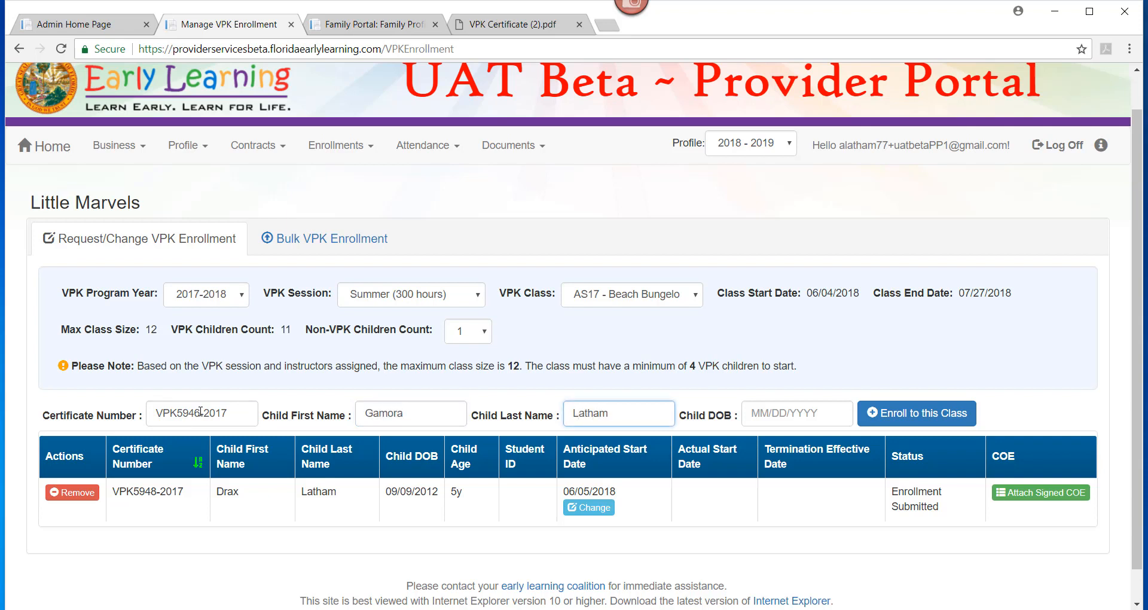
key("Tab")
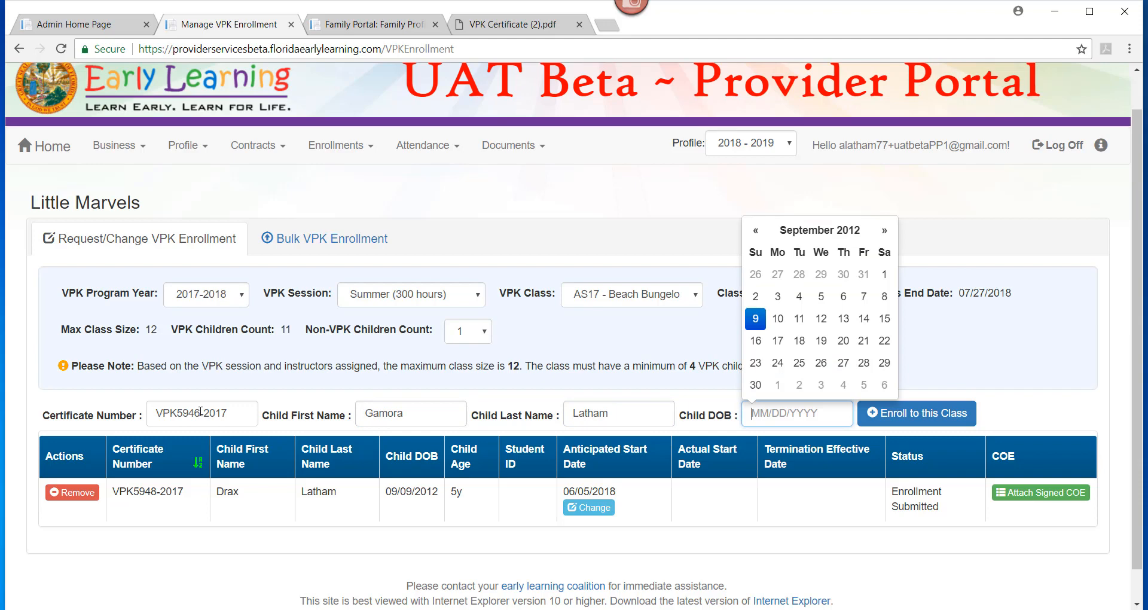
left_click(754, 320)
left_click(953, 424)
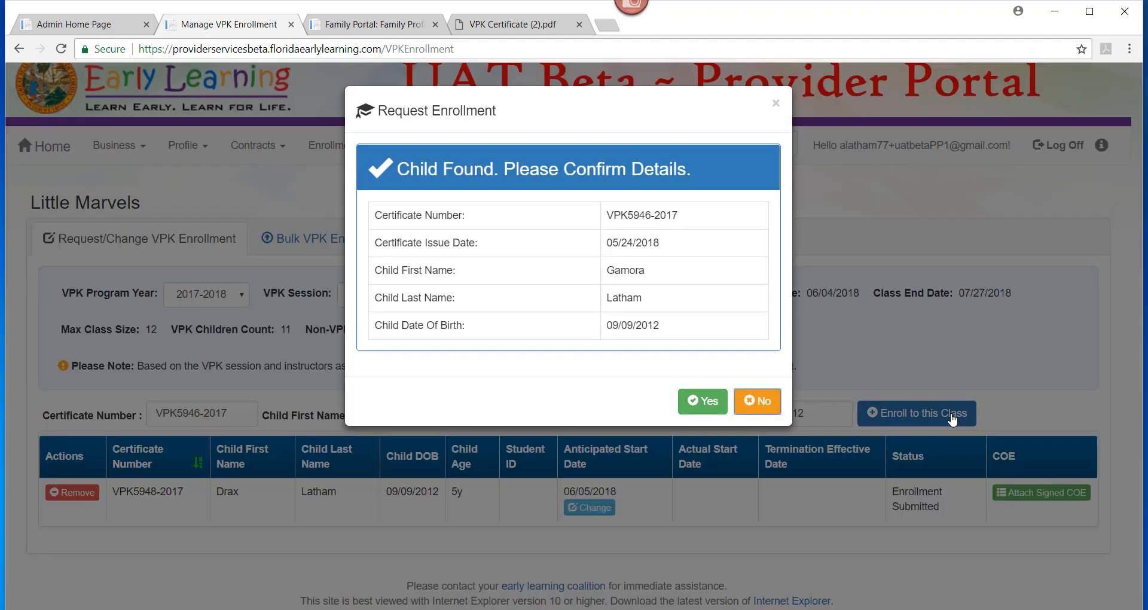
- Confirm the found child, set anticipated start date 06/04/2018, and enroll in AS17 - Beach Bungelo
left_click(708, 401)
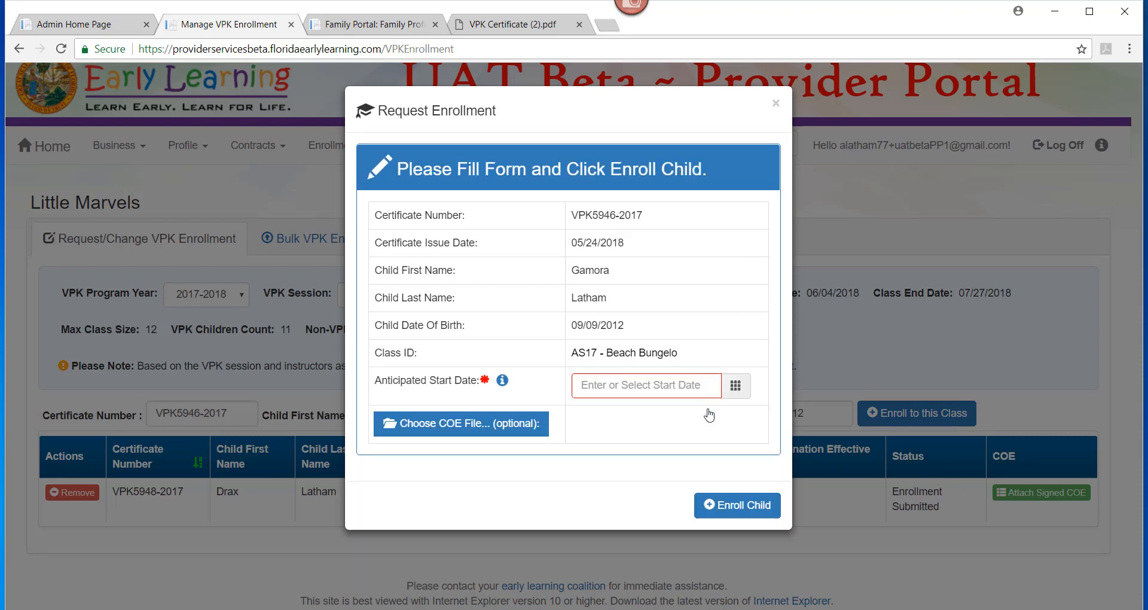
left_click(638, 391)
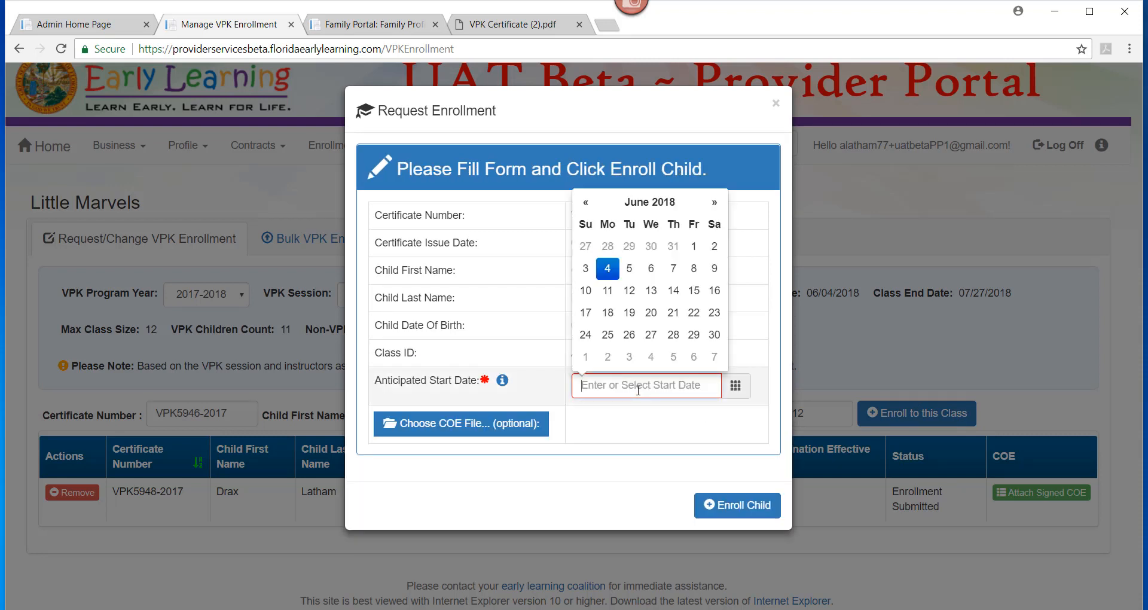
left_click(607, 268)
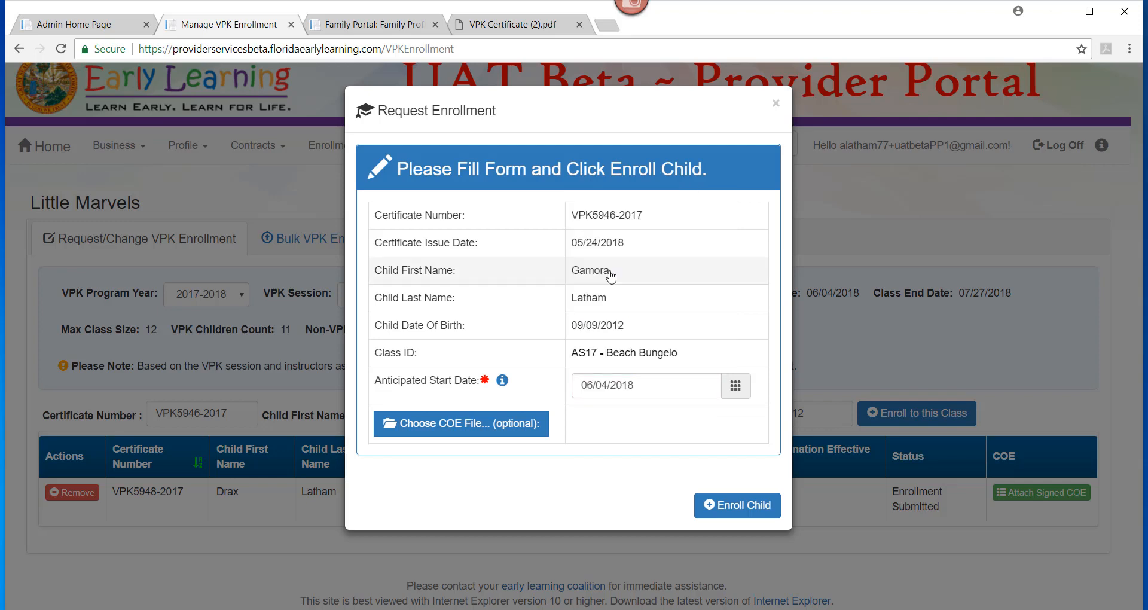
left_click(728, 509)
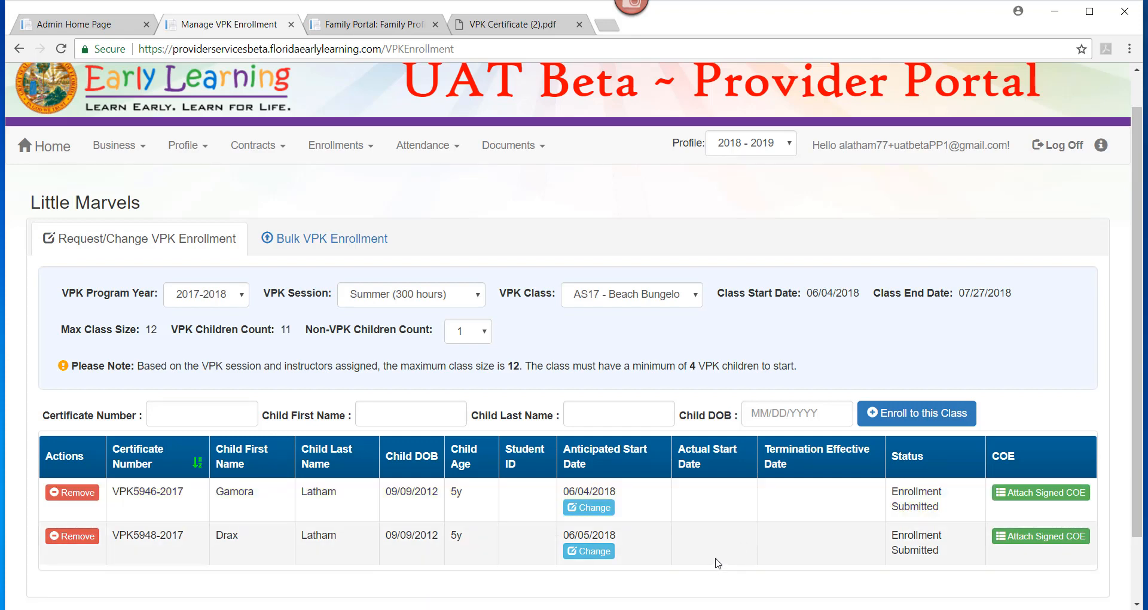
- Reload and reselect 2017-2018, Summer (300 hours) and class AS17 - Beach Bungelo to view the roster
left_click(60, 49)
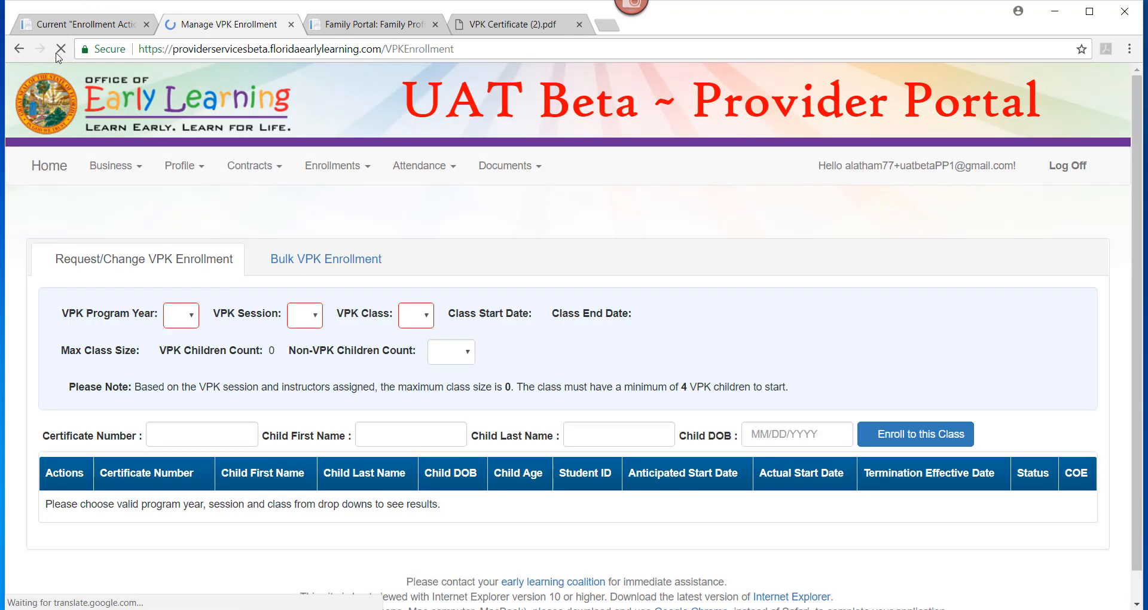
left_click(203, 286)
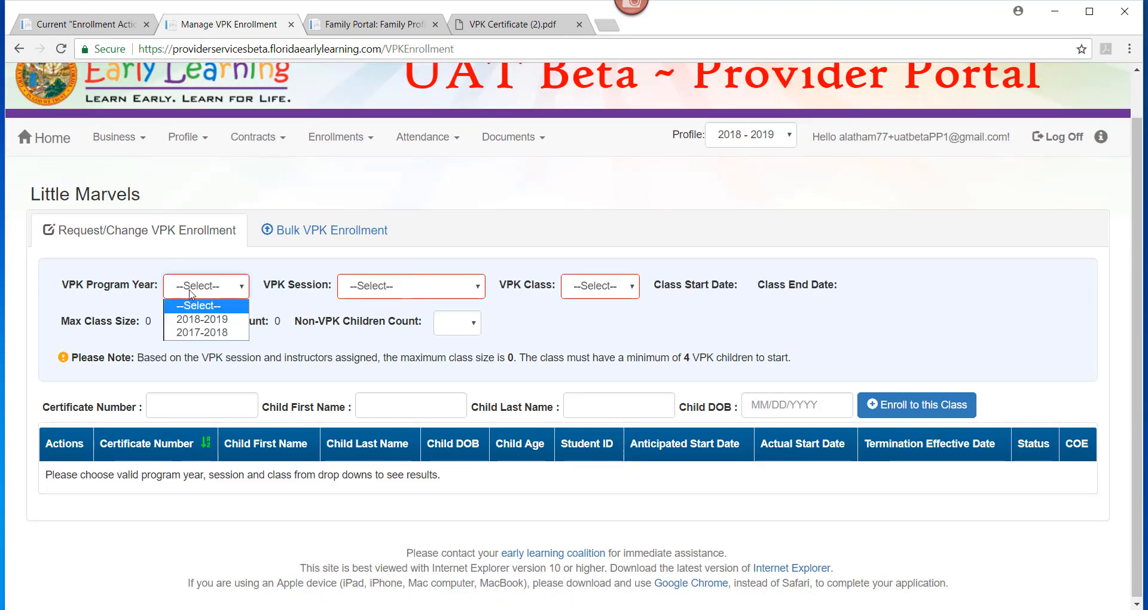
left_click(196, 334)
left_click(383, 287)
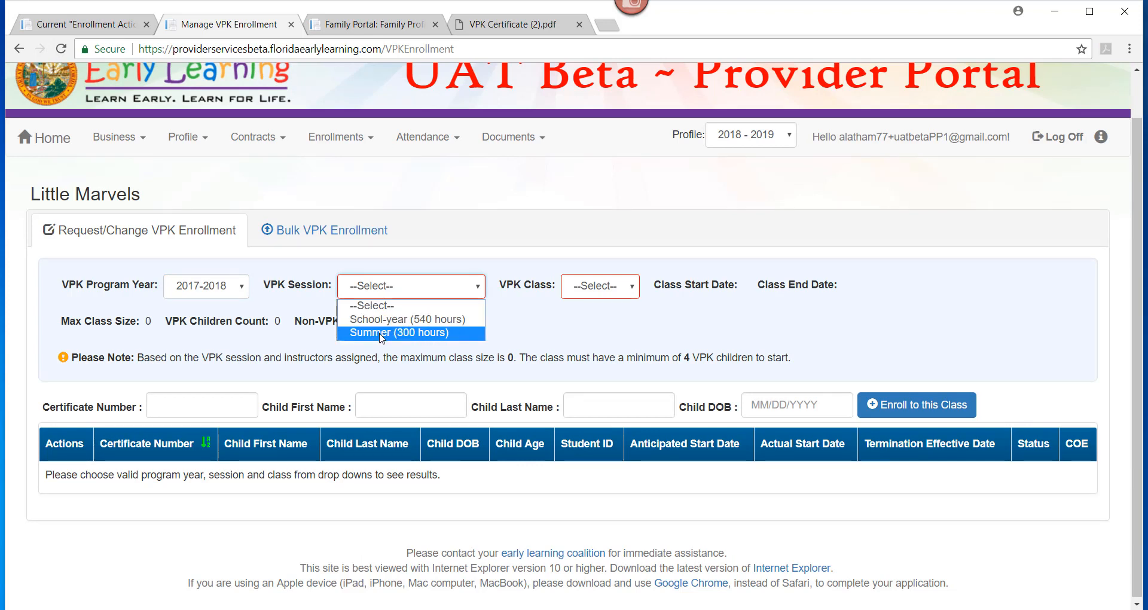
left_click(381, 332)
left_click(646, 290)
left_click(639, 321)
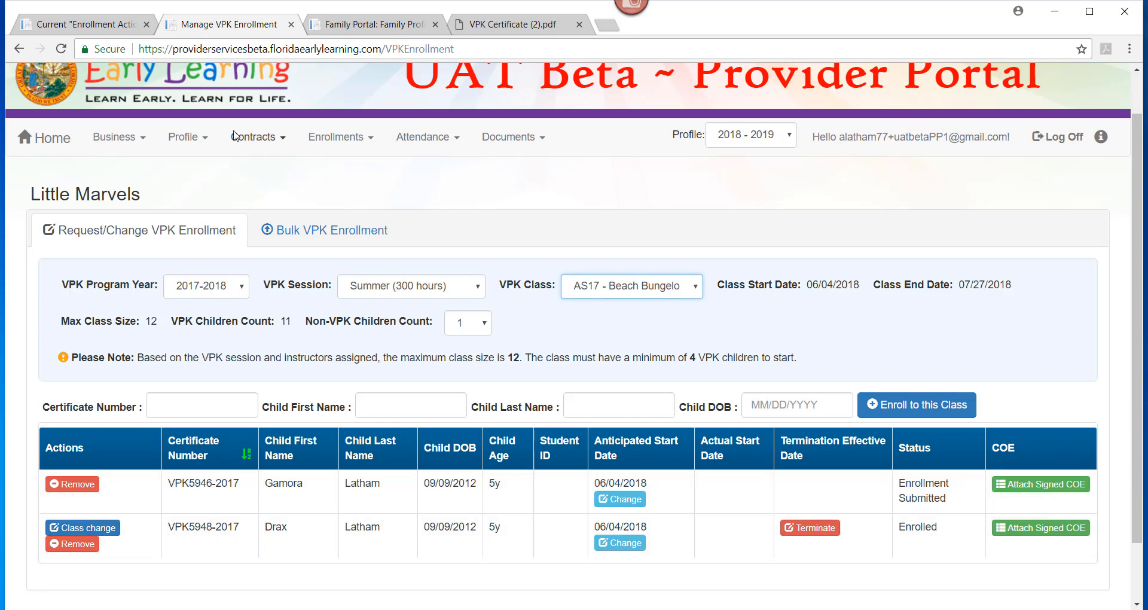
- Refresh the roster, then preview the second child's class transfer options and close without transferring
left_click(61, 49)
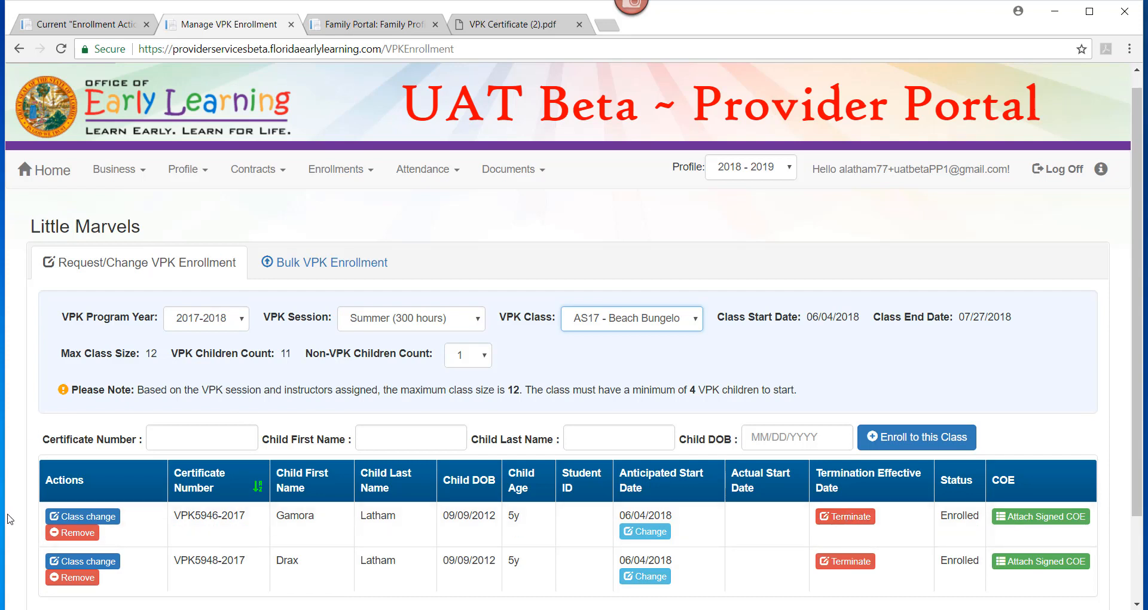
left_click(63, 522)
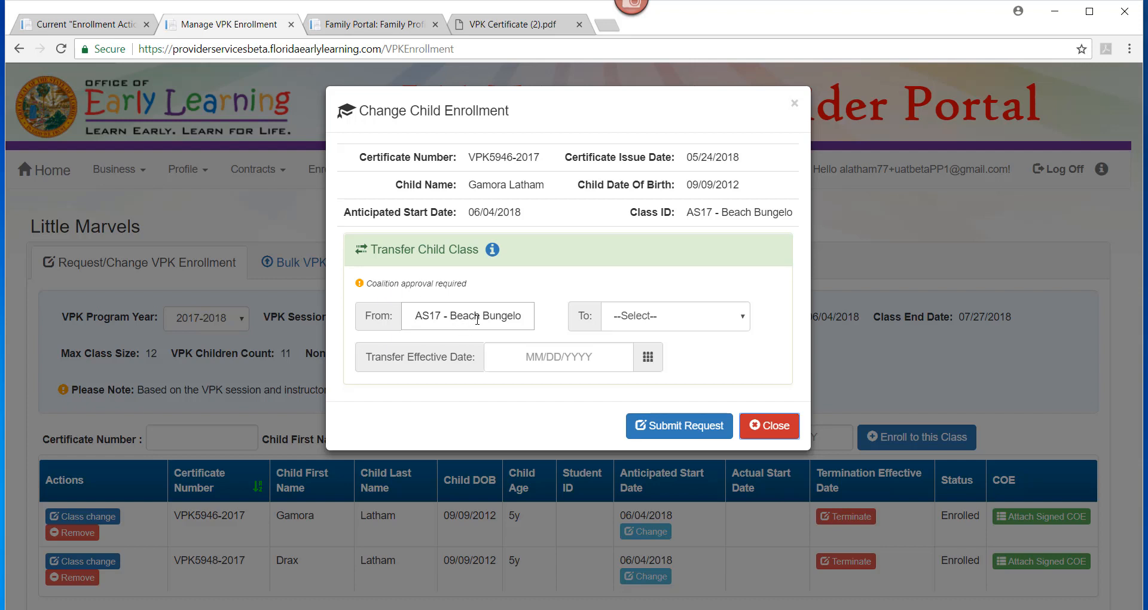
left_click(658, 320)
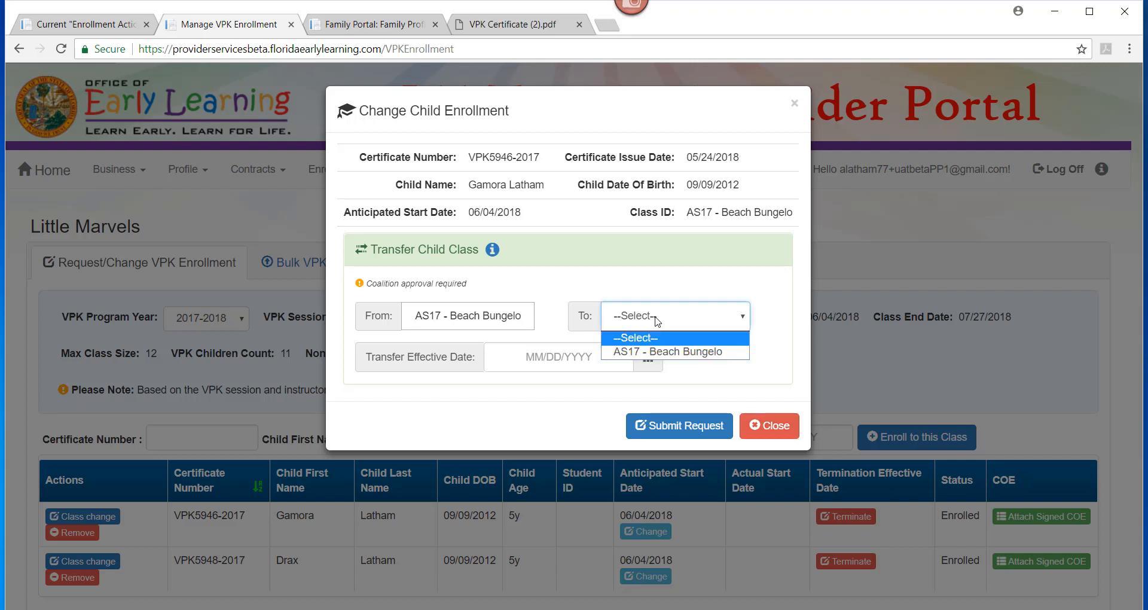
left_click(711, 372)
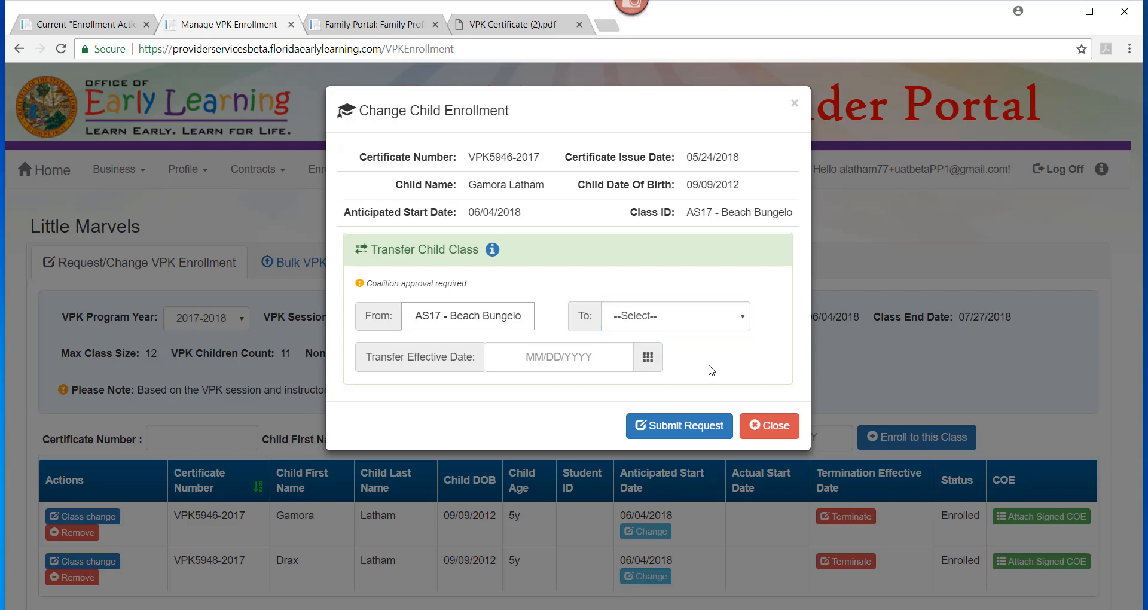
left_click(769, 425)
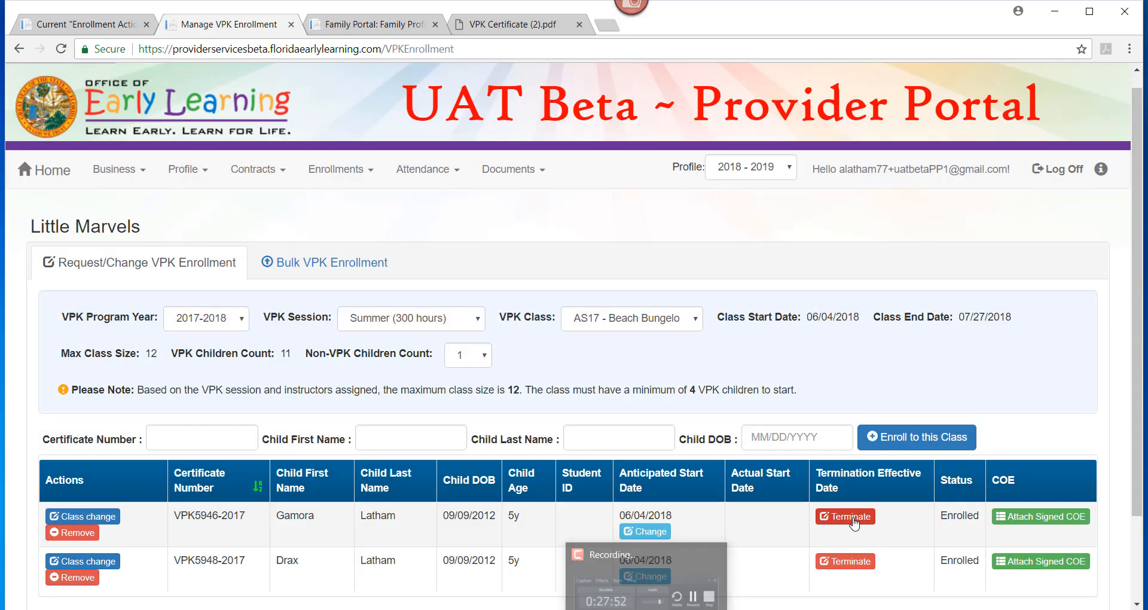
left_click(845, 516)
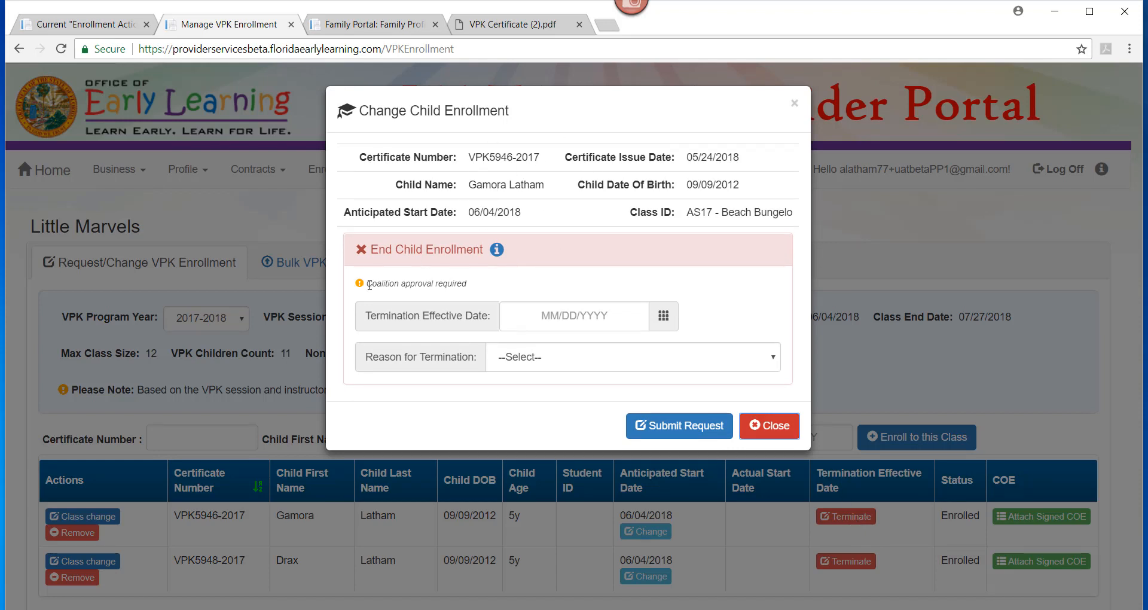
left_click(585, 313)
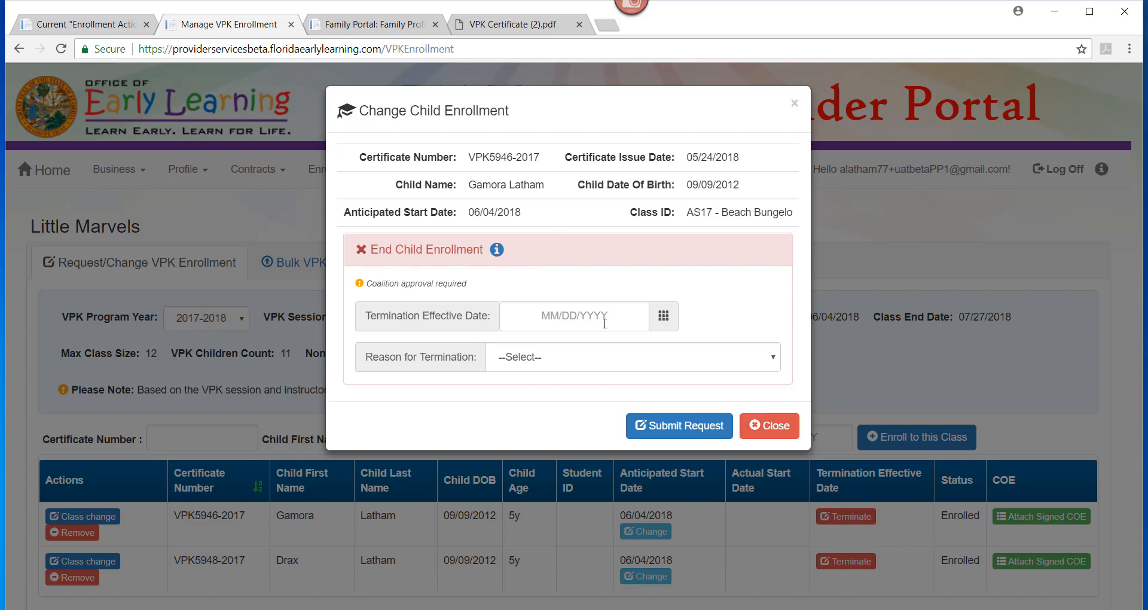
left_click(609, 362)
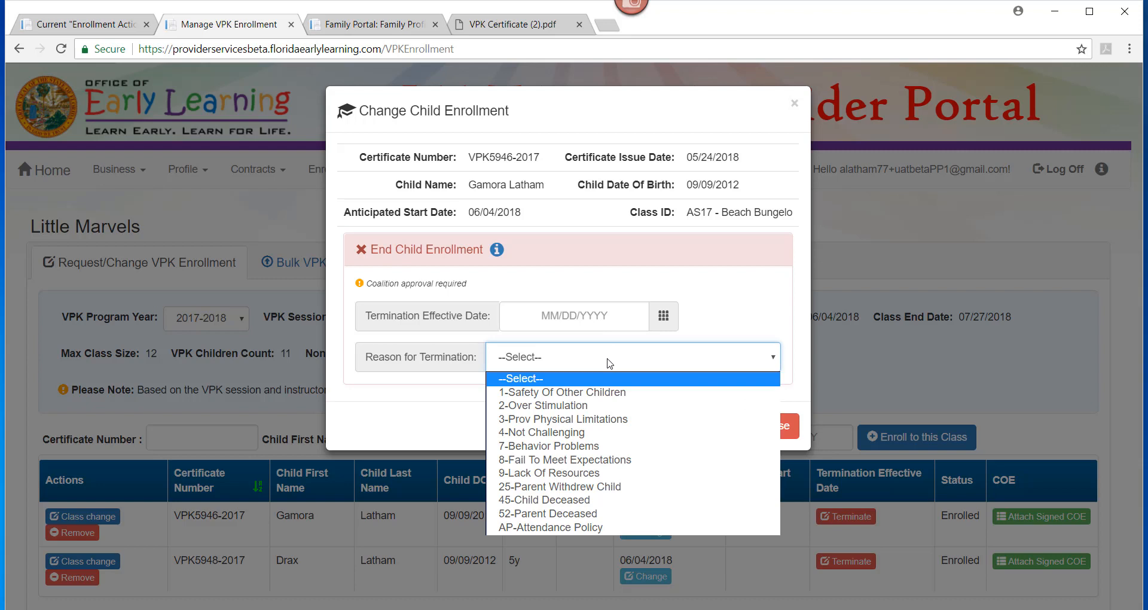
left_click(769, 310)
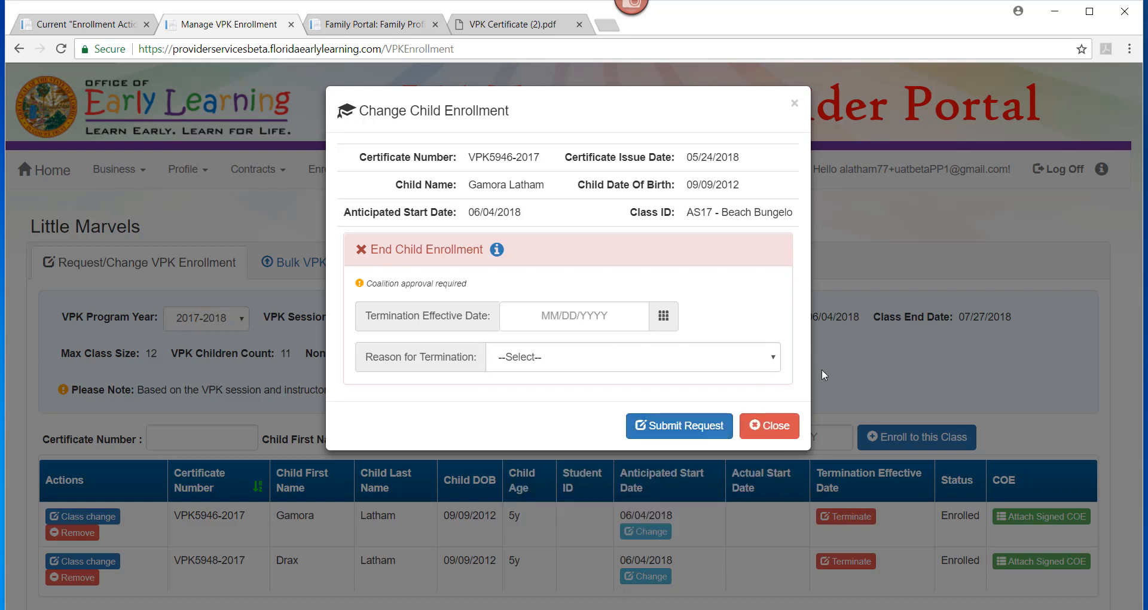
left_click(794, 104)
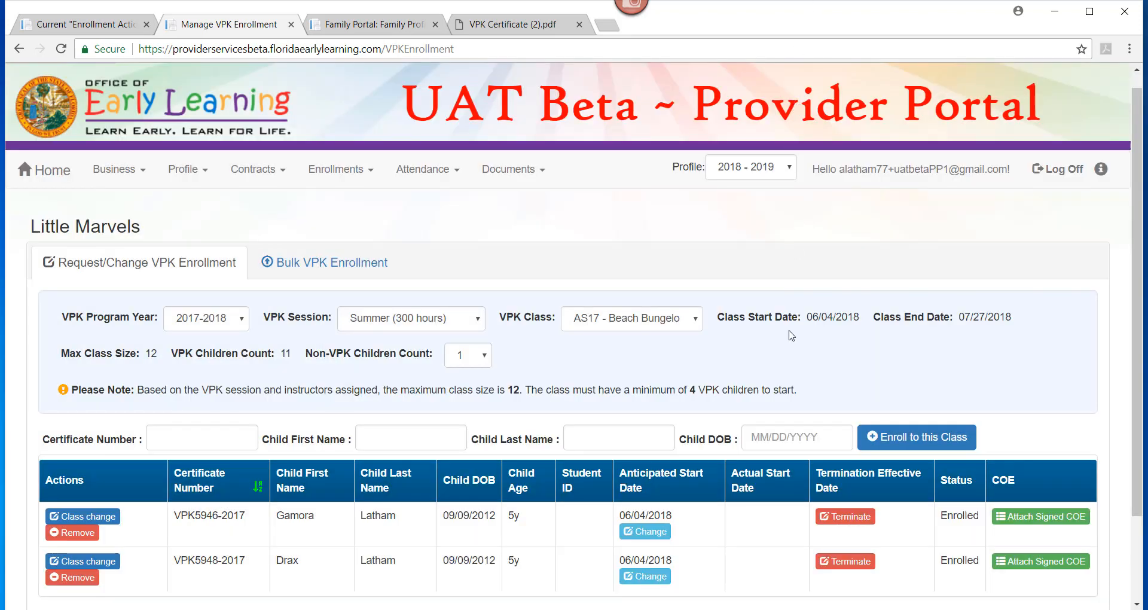